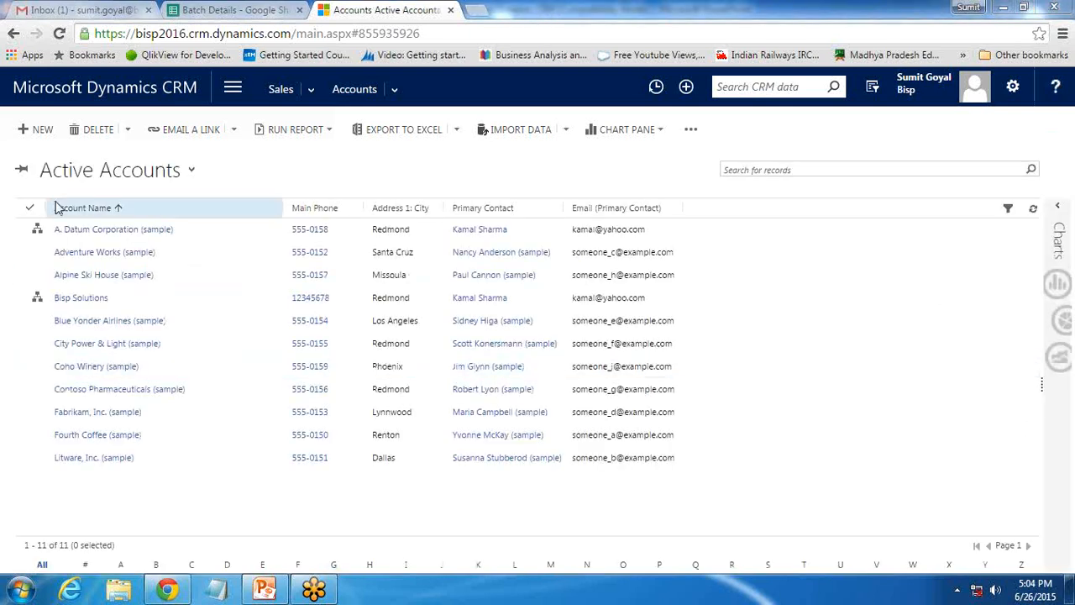
Open the Adventure Works (sample) account record and examine its Account Number field.
click(74, 254)
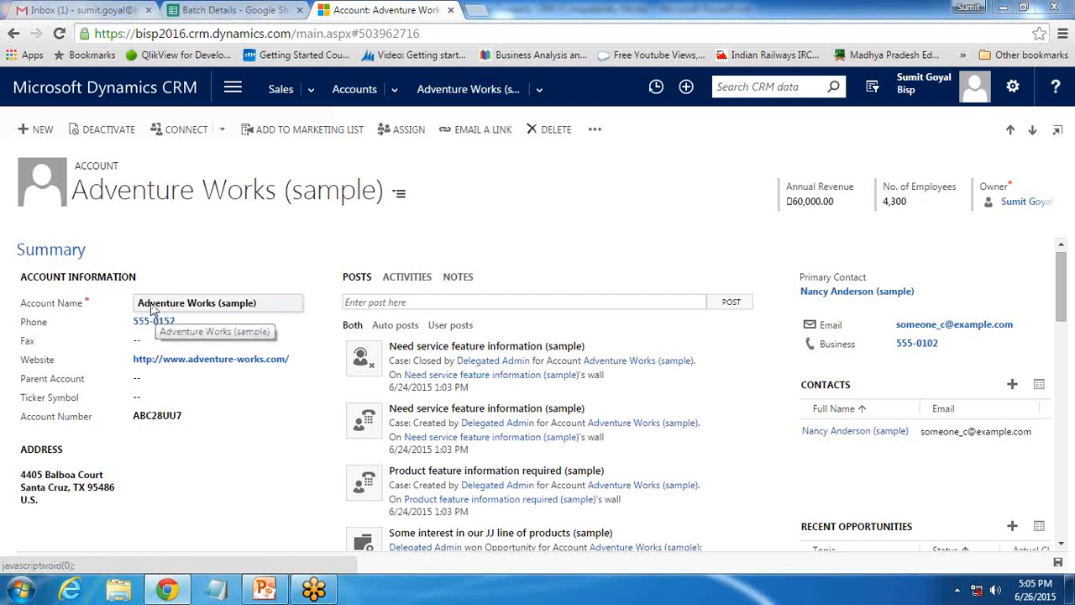
drag(23, 422, 87, 423)
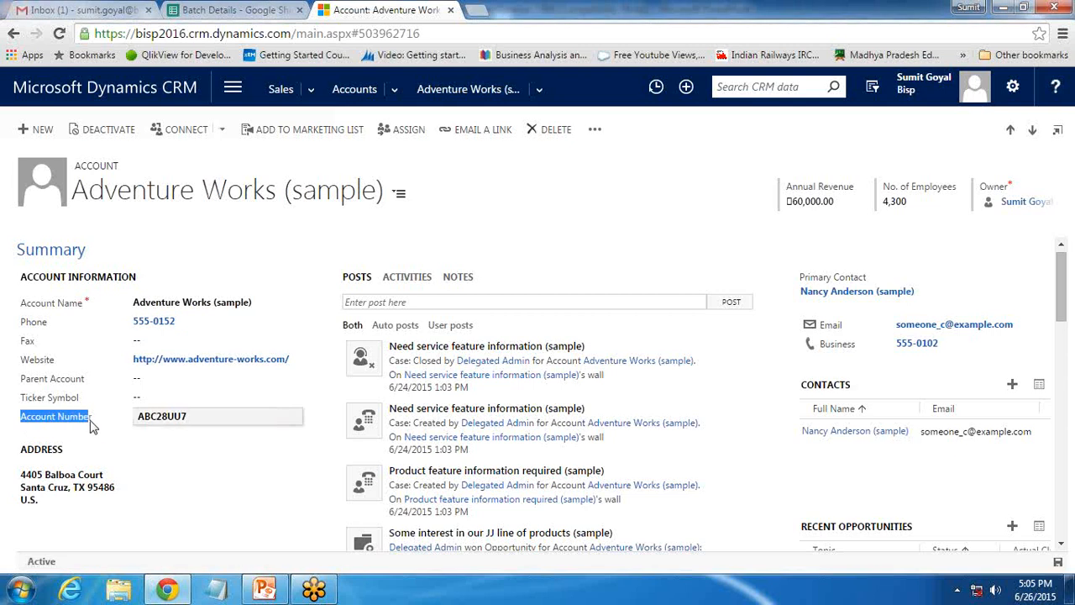
click(90, 423)
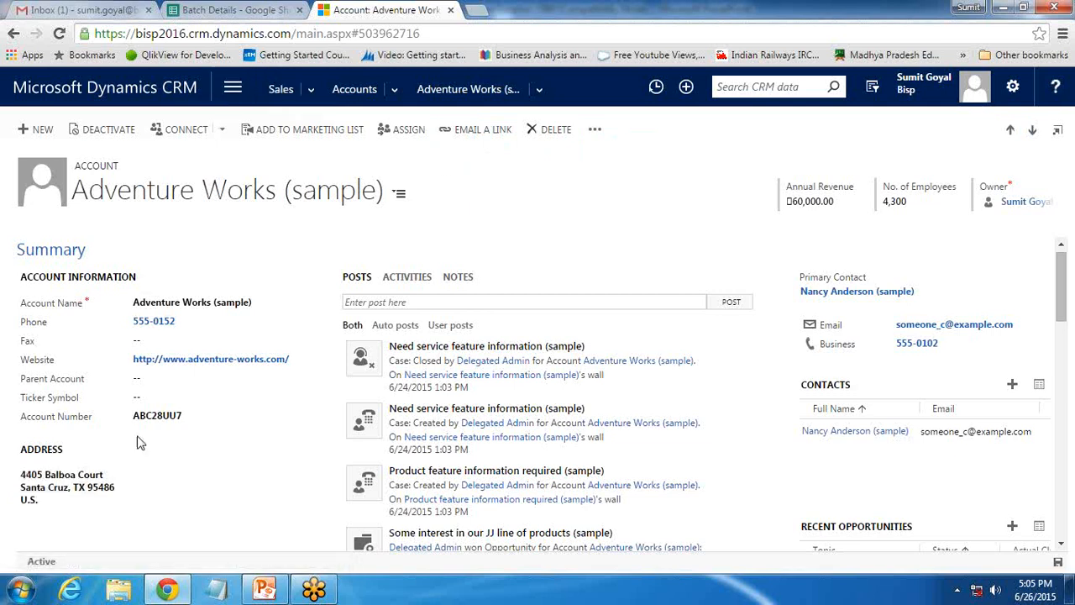
Open the default solution for customizing the system from the Customizations settings.
click(233, 88)
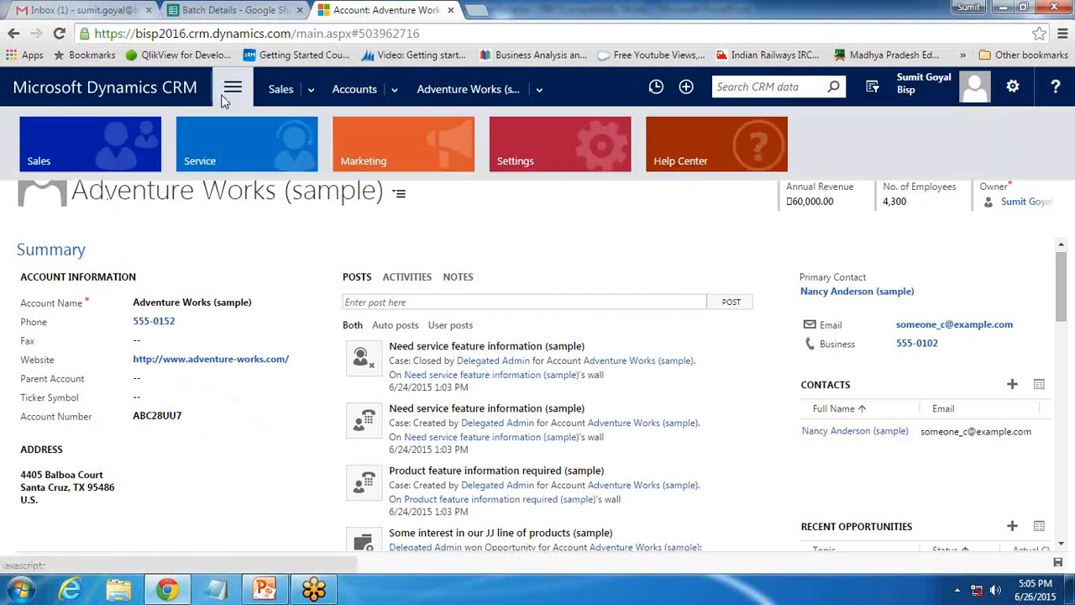
click(558, 151)
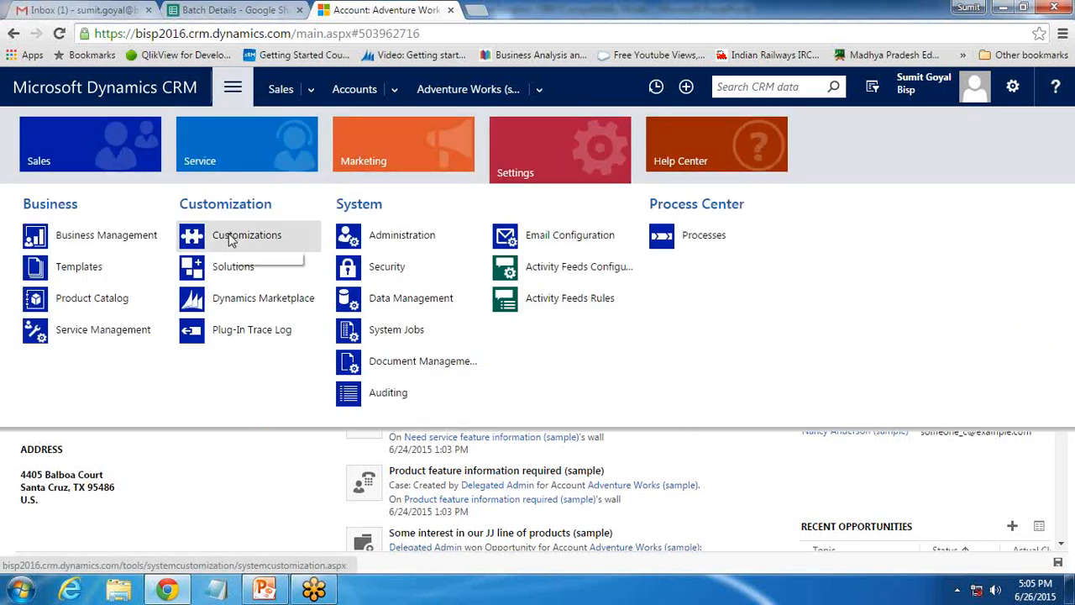
click(271, 242)
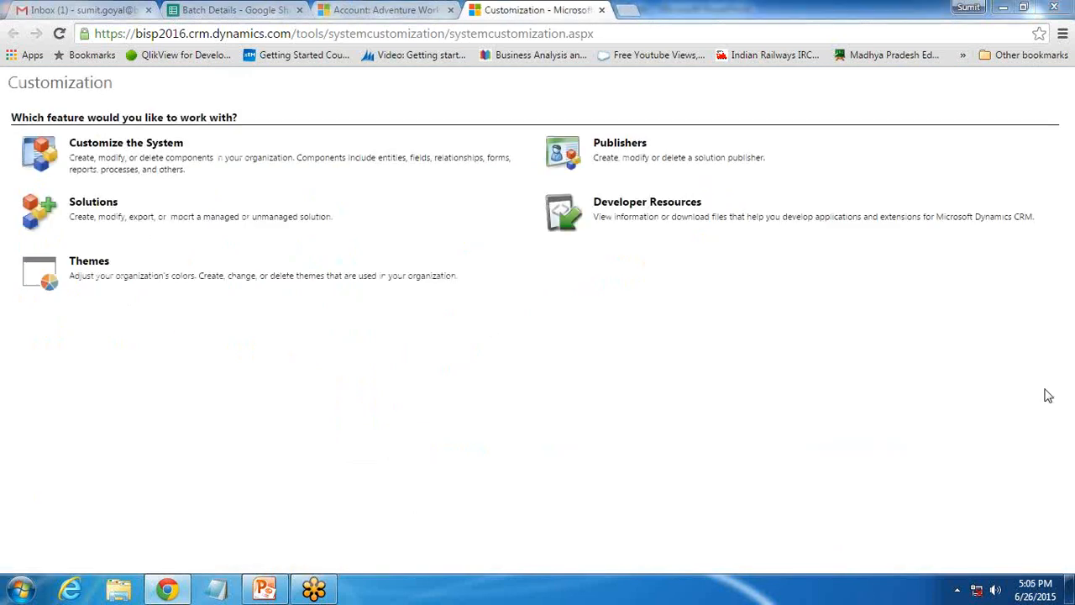
click(118, 157)
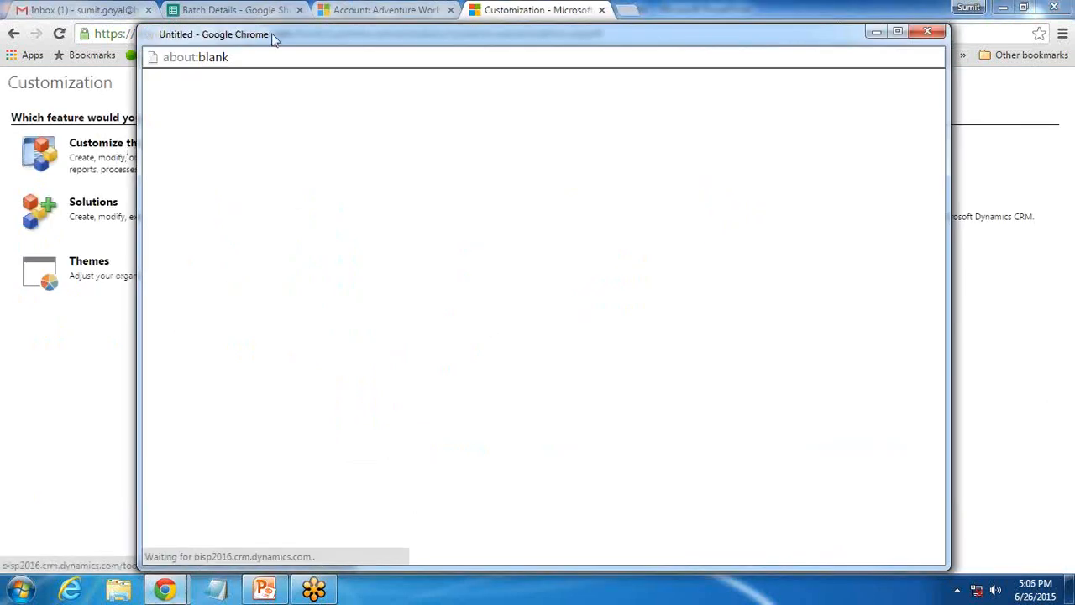
drag(272, 36, 263, 28)
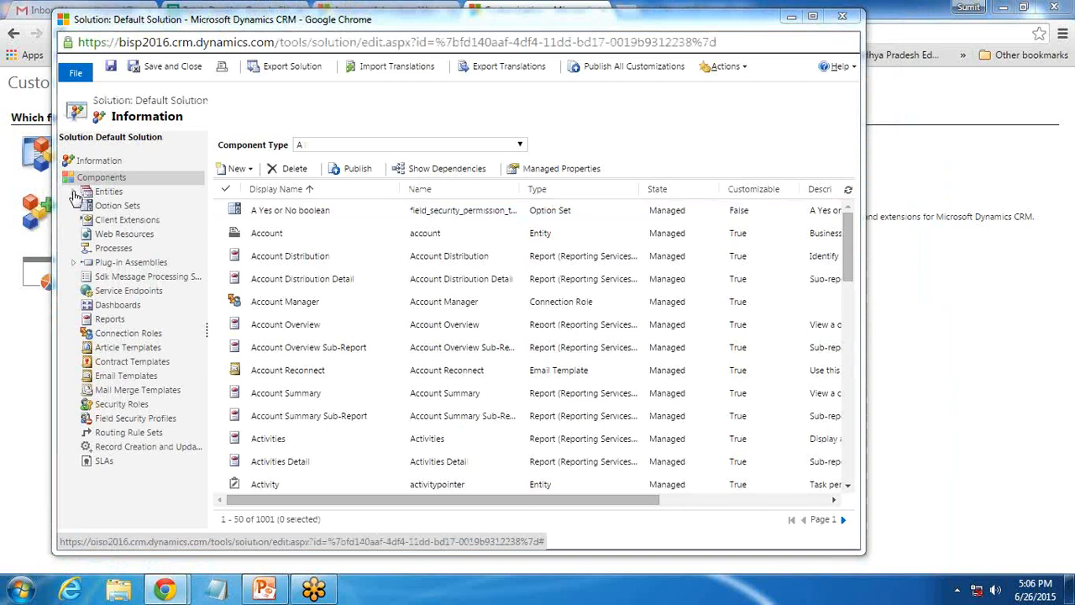
Start a new business rule for the Account entity in the default solution.
click(73, 192)
click(88, 177)
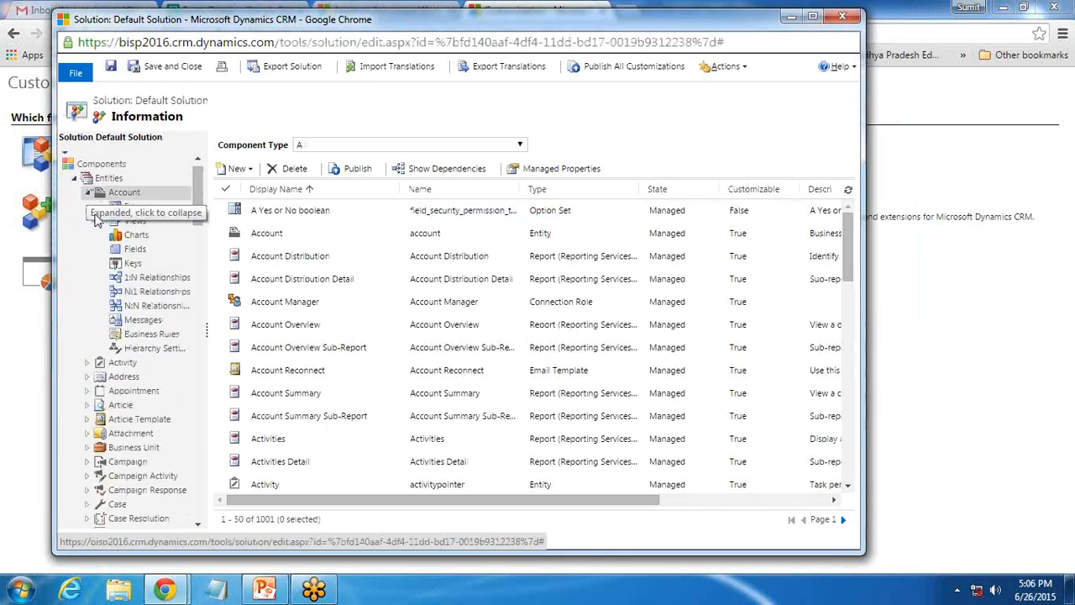
click(147, 336)
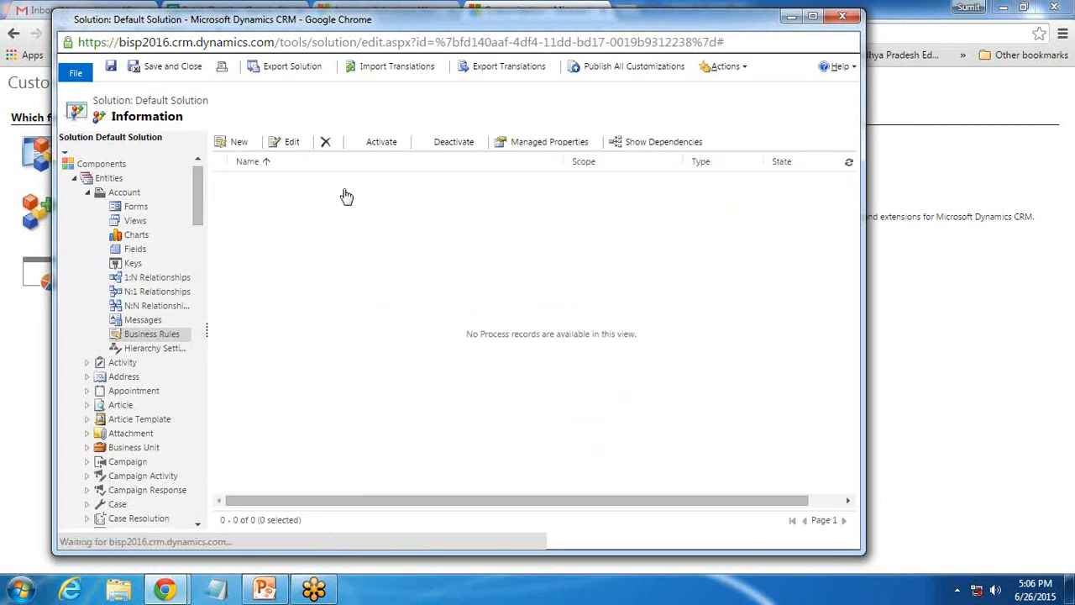
click(238, 143)
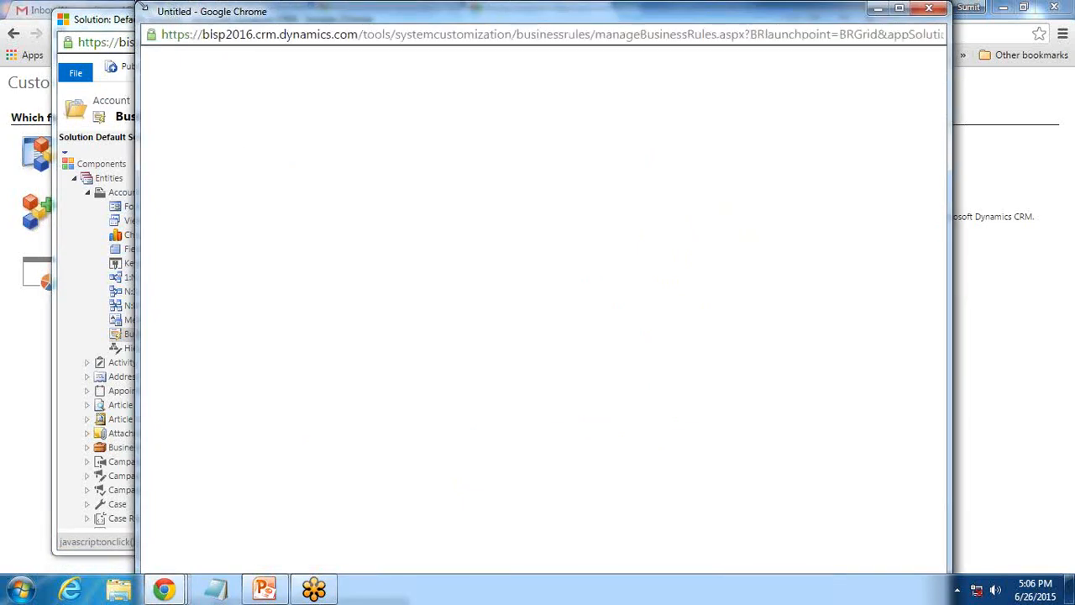
drag(236, 77, 126, 21)
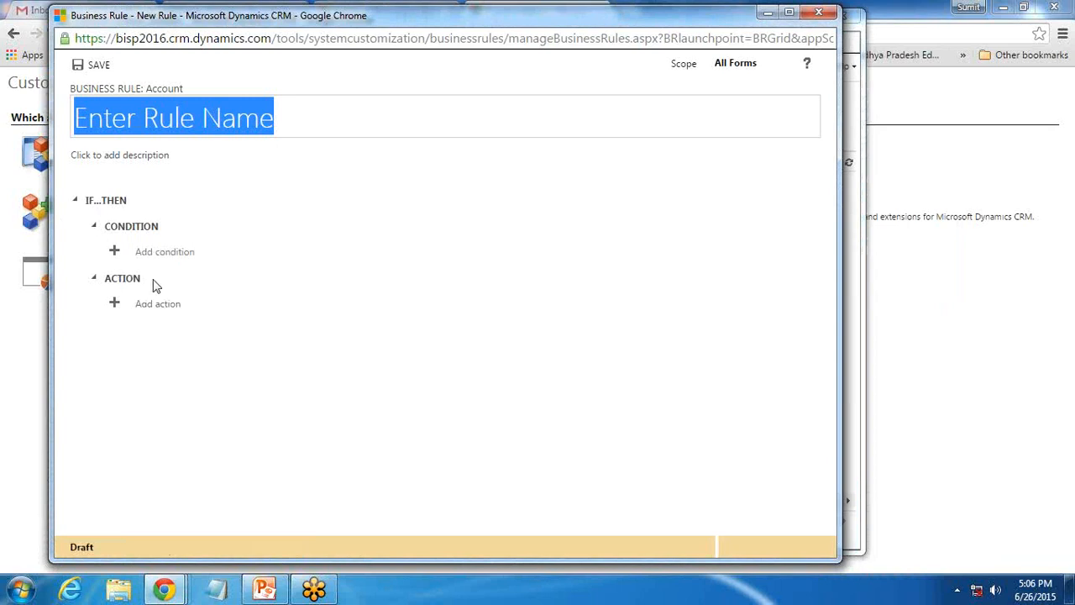
Review the Account Name and Account Number fields on the Adventure Works record, and return to the new business rule.
click(17, 377)
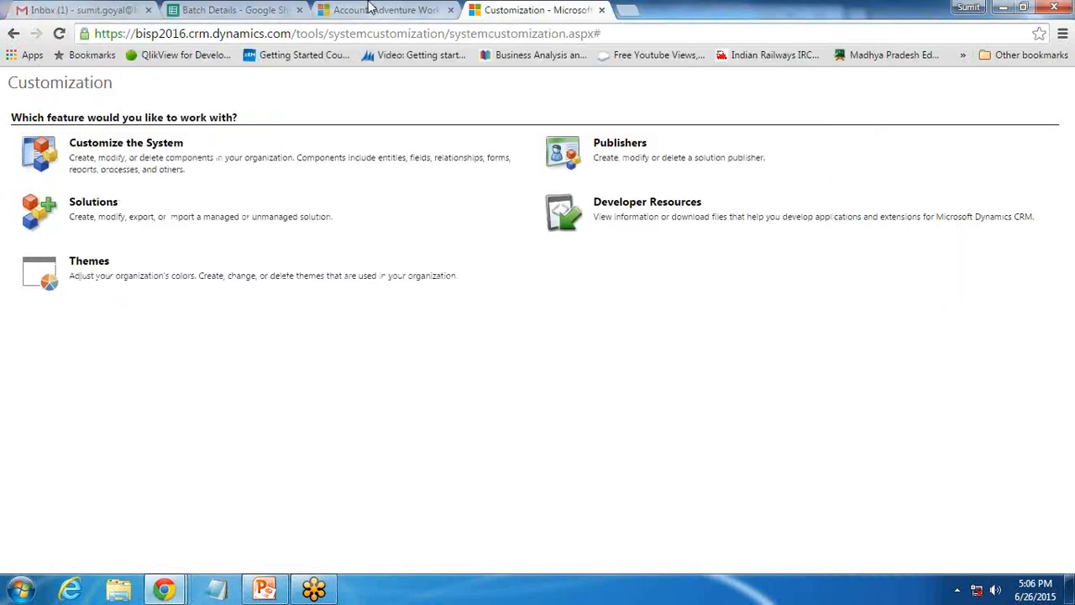
click(327, 9)
click(199, 504)
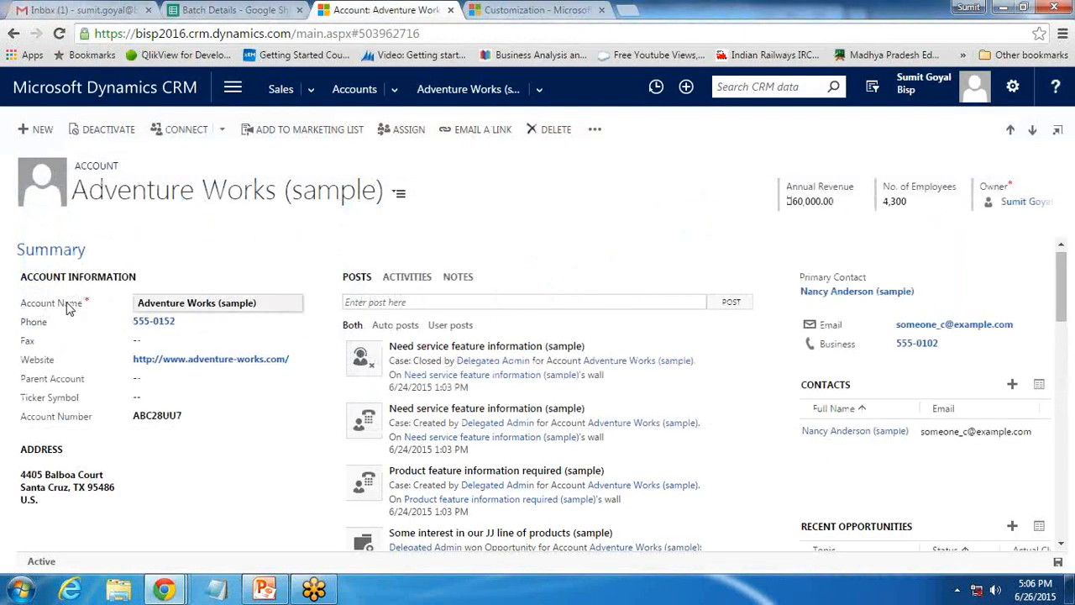
drag(20, 418, 86, 419)
click(220, 420)
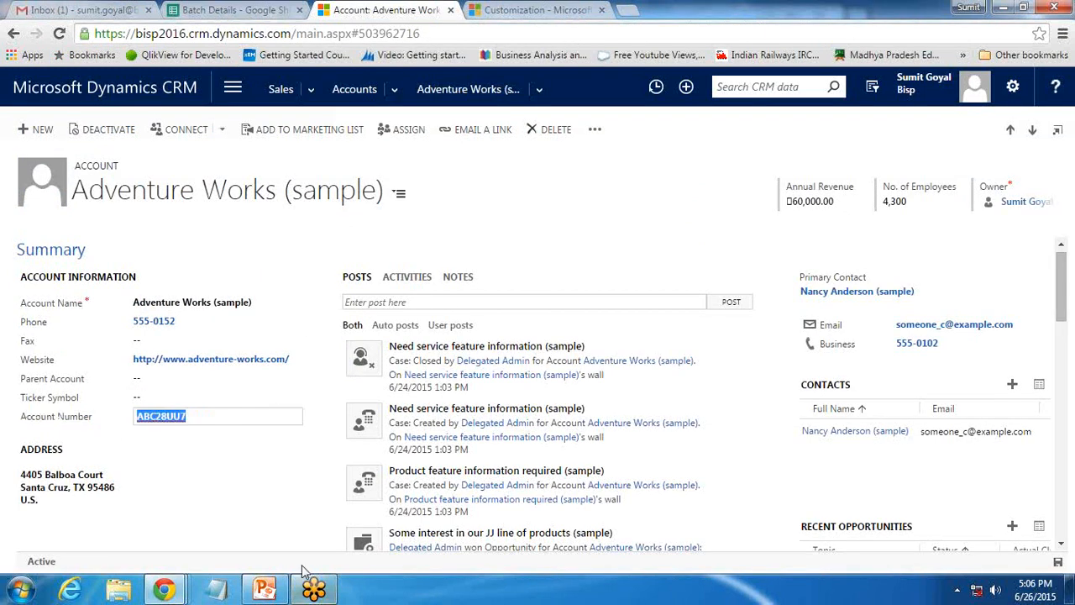
click(175, 590)
click(444, 508)
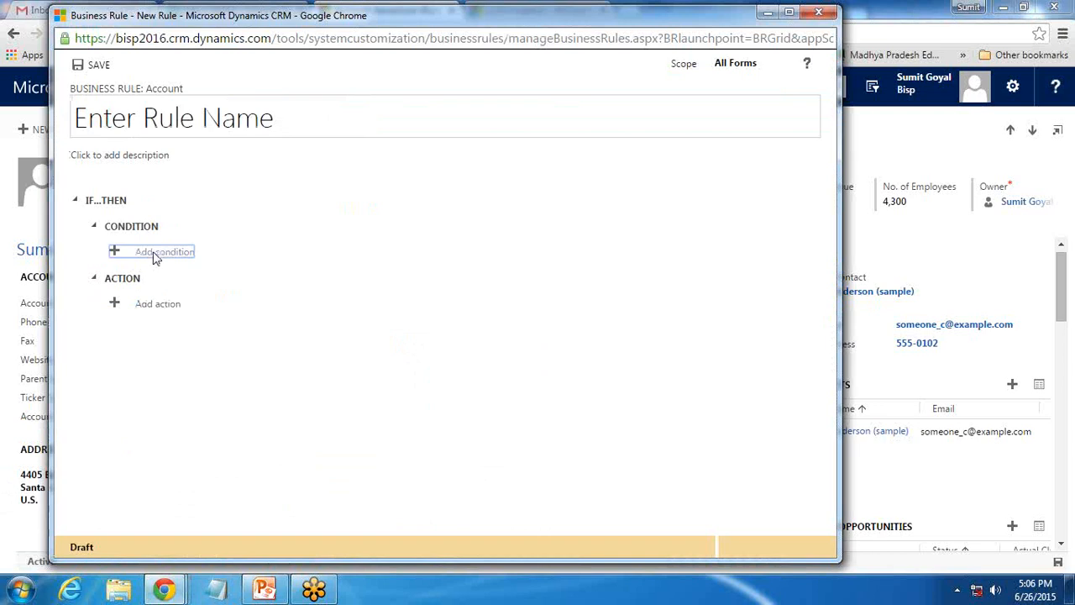
Add a condition to the rule that checks whether Account Name does not contain data.
click(154, 251)
click(274, 271)
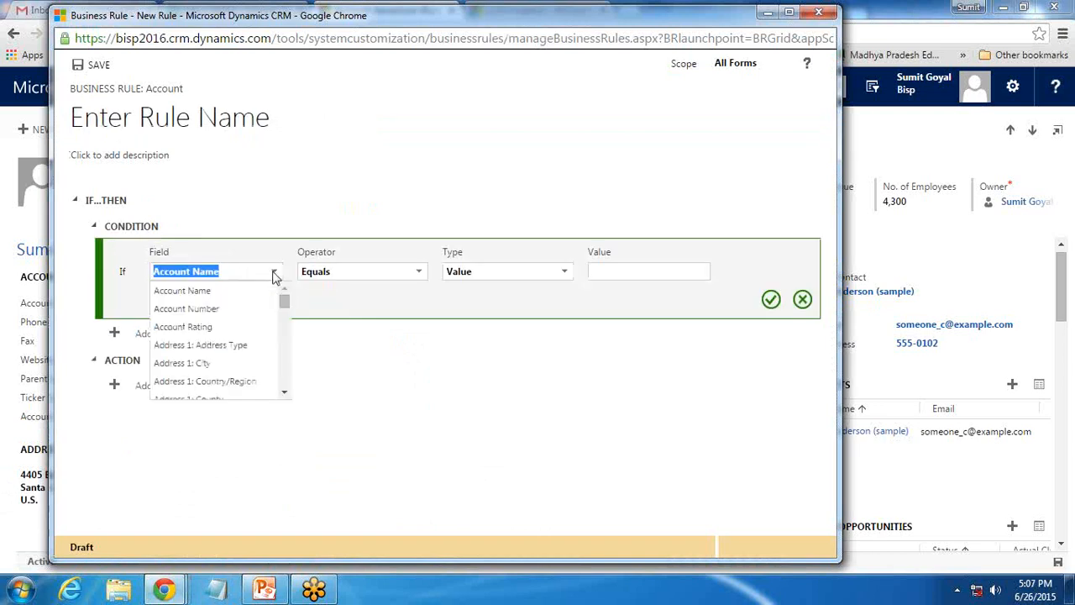
click(372, 270)
click(417, 272)
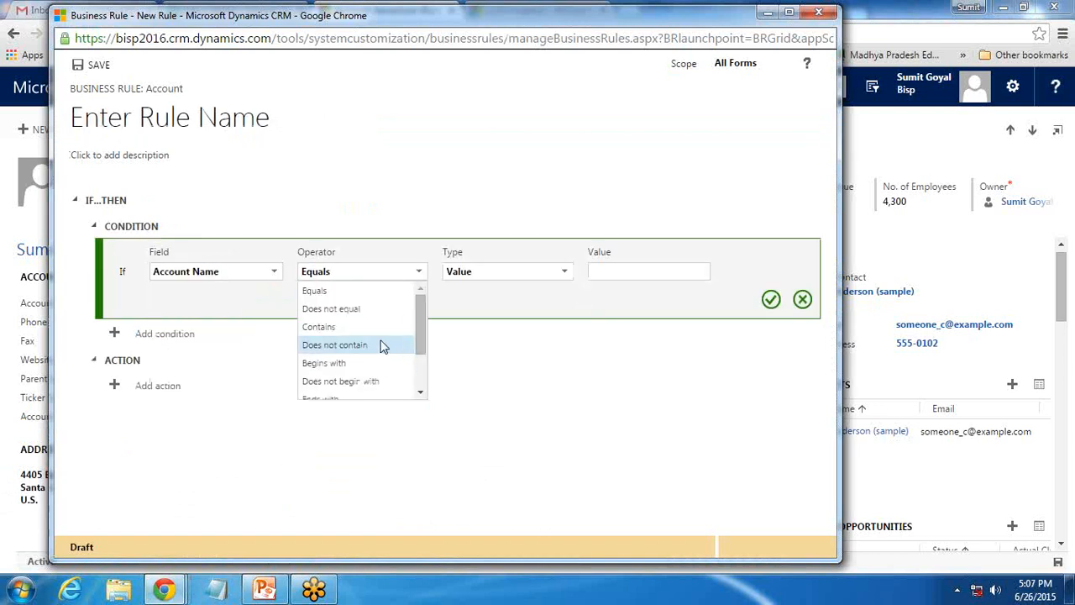
click(376, 344)
click(418, 271)
drag(422, 340, 423, 372)
click(365, 379)
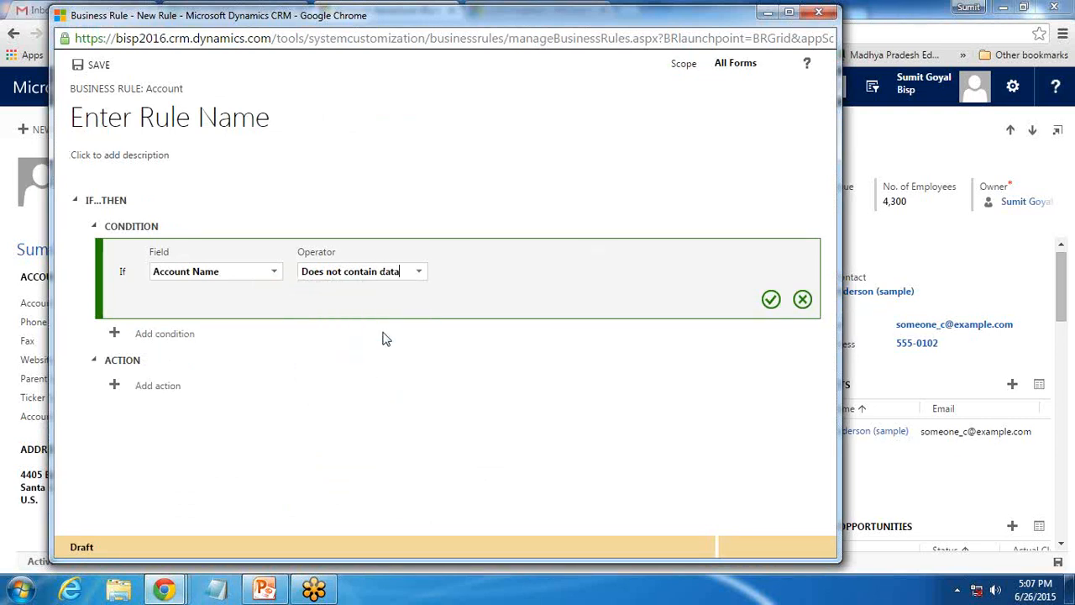
click(771, 299)
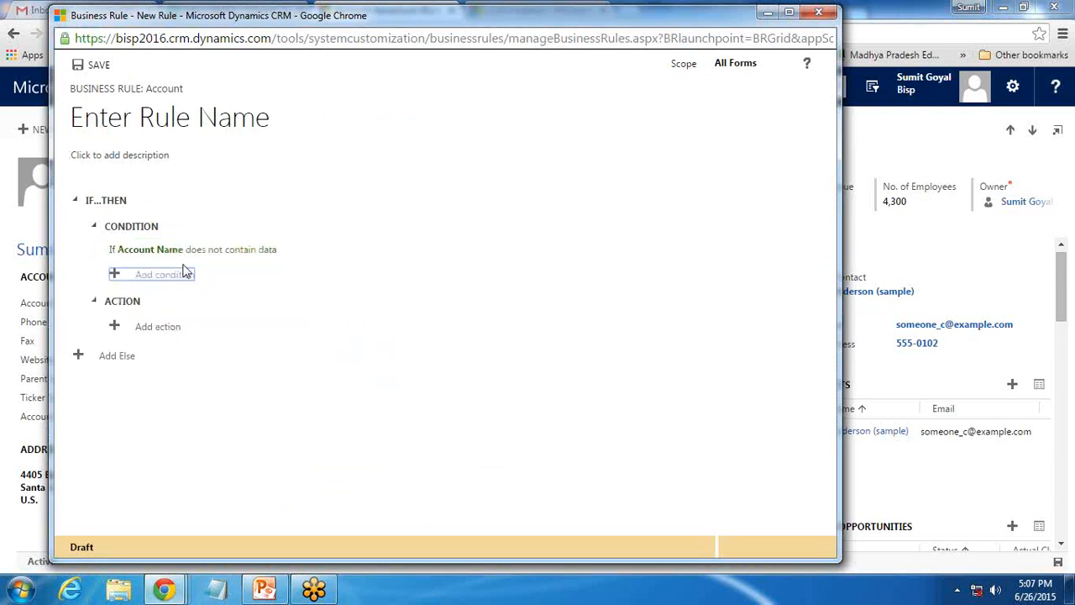
Add a Set visibility action that hides the Account Number field.
click(152, 330)
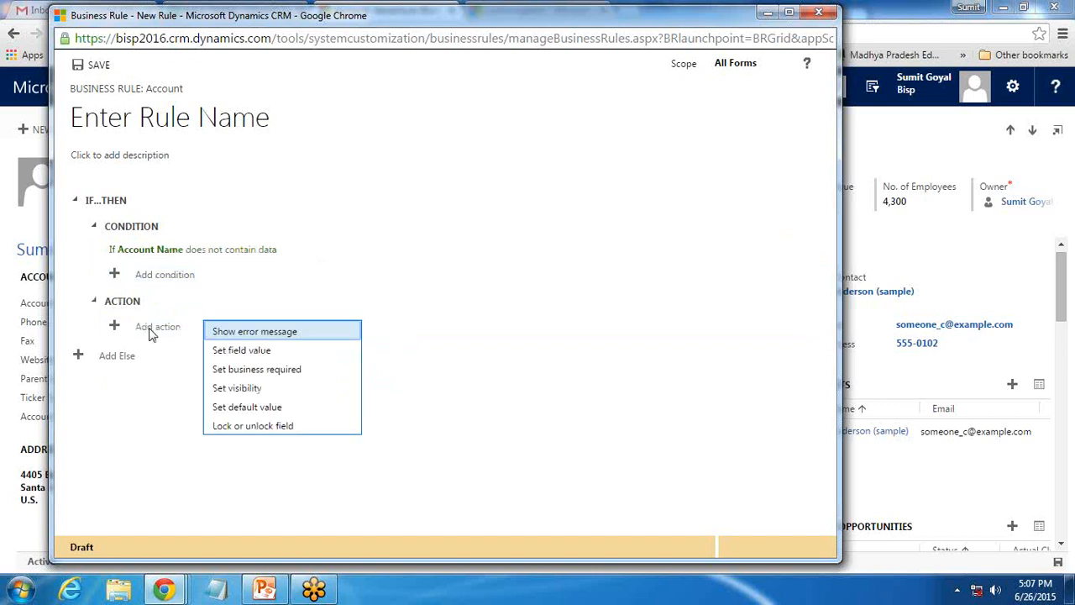
click(262, 387)
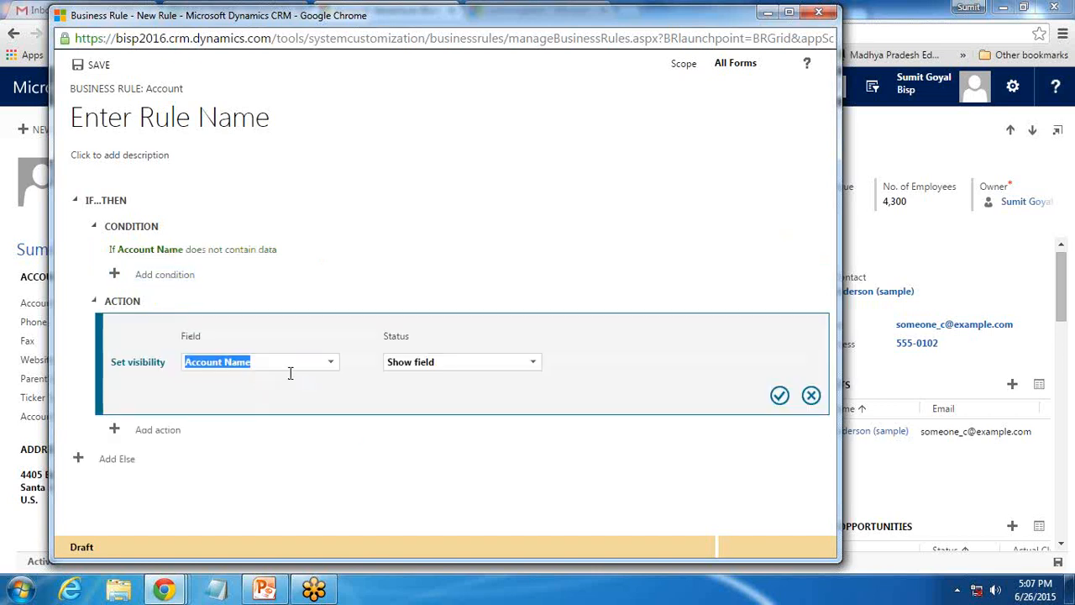
click(330, 365)
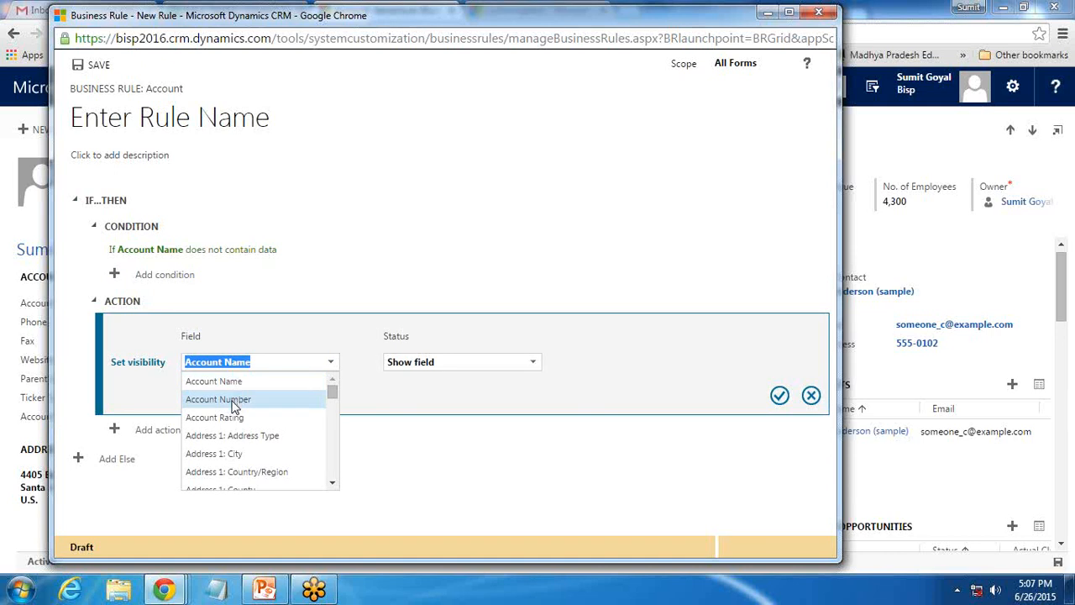
click(239, 398)
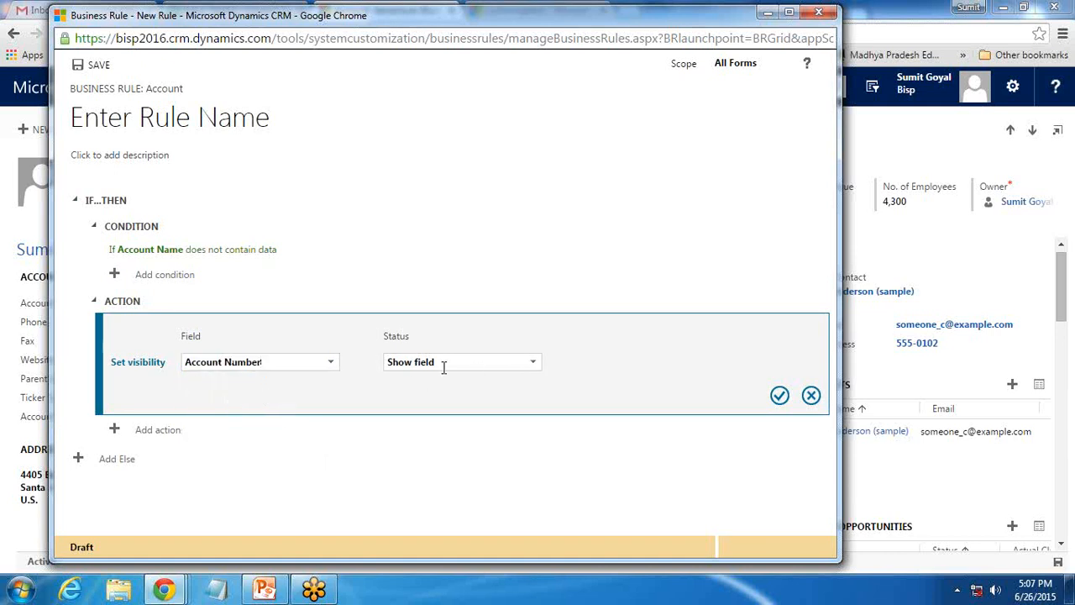
click(532, 362)
click(430, 401)
click(780, 395)
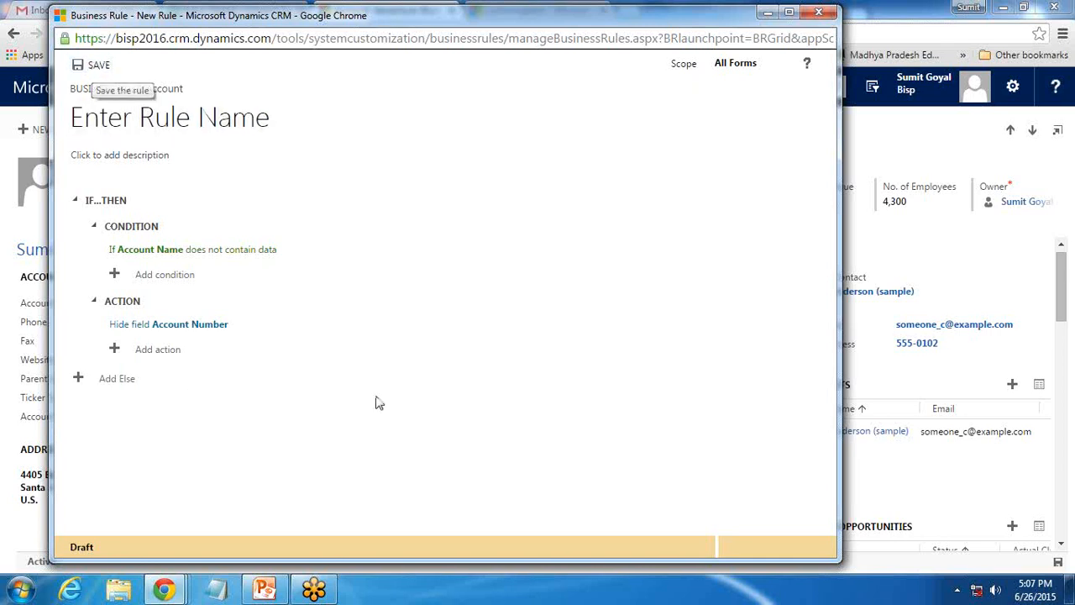
Save and activate the business rule under its default name, and close the rule window.
click(97, 65)
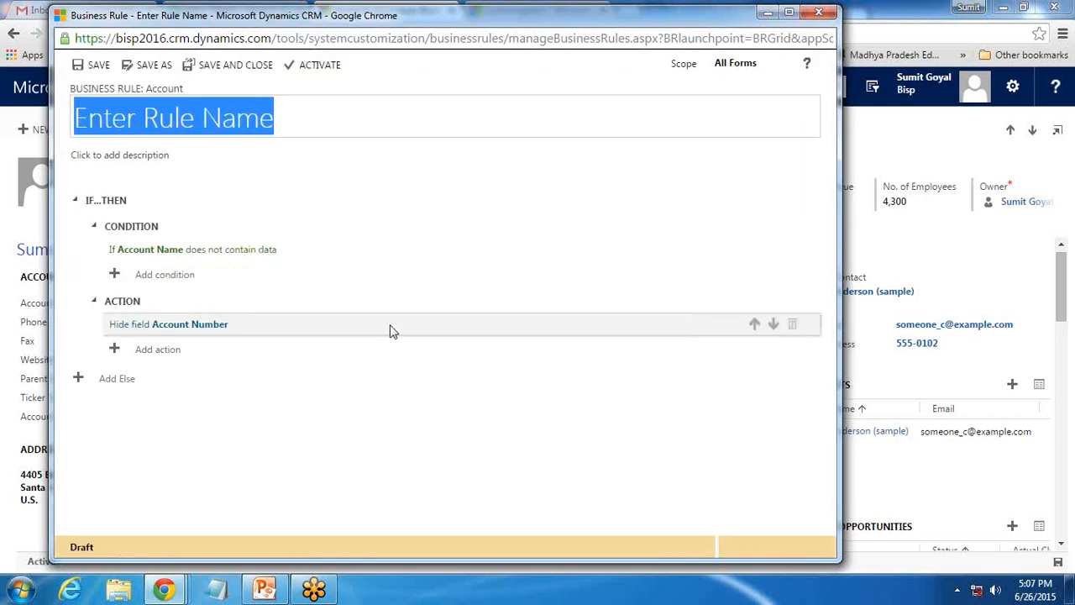
click(319, 72)
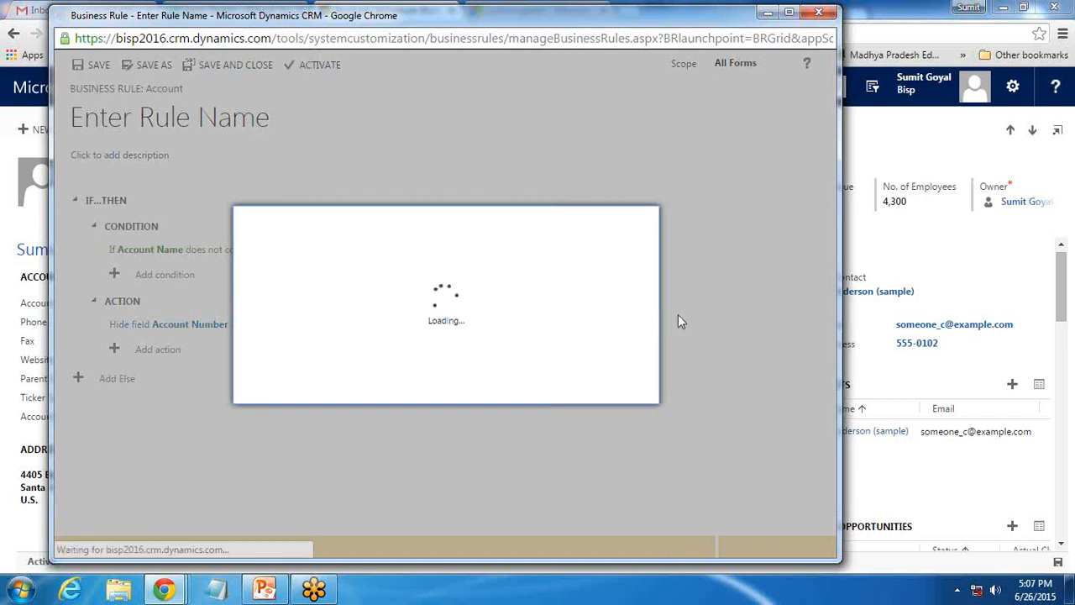
click(529, 392)
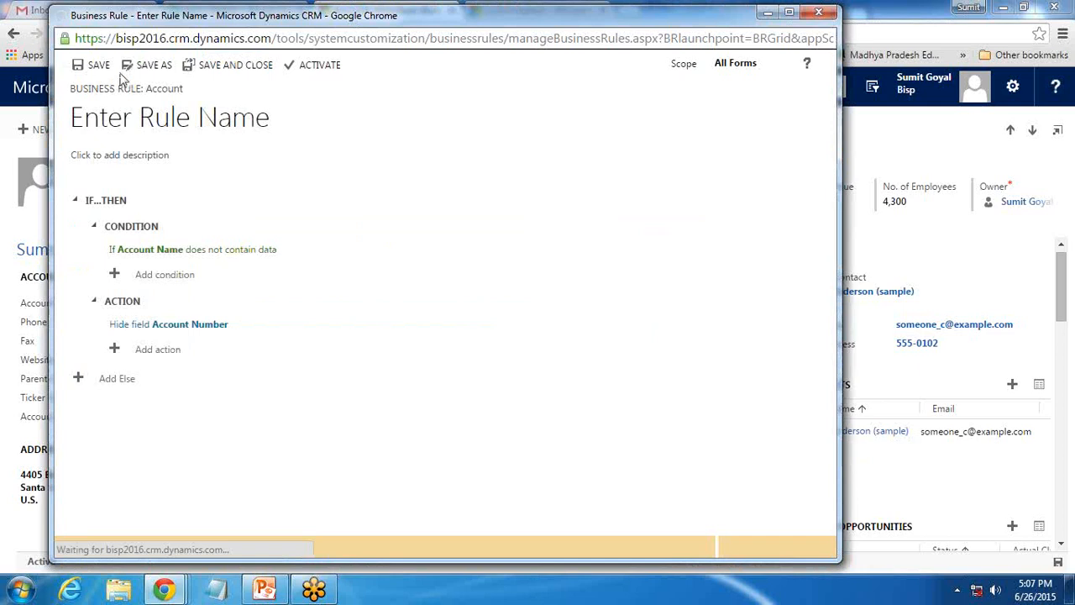
click(200, 71)
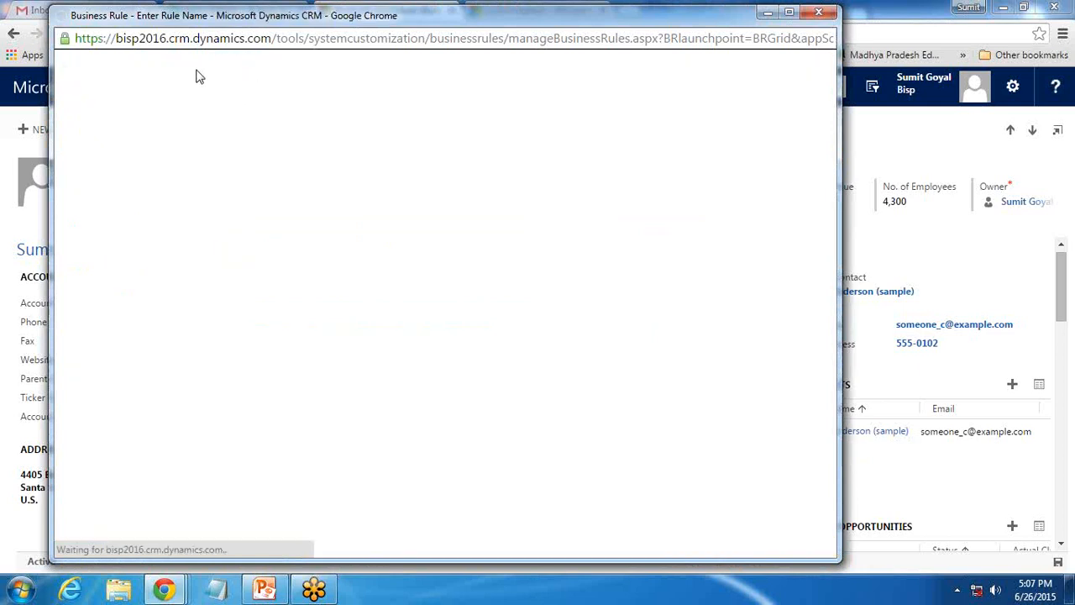
click(819, 12)
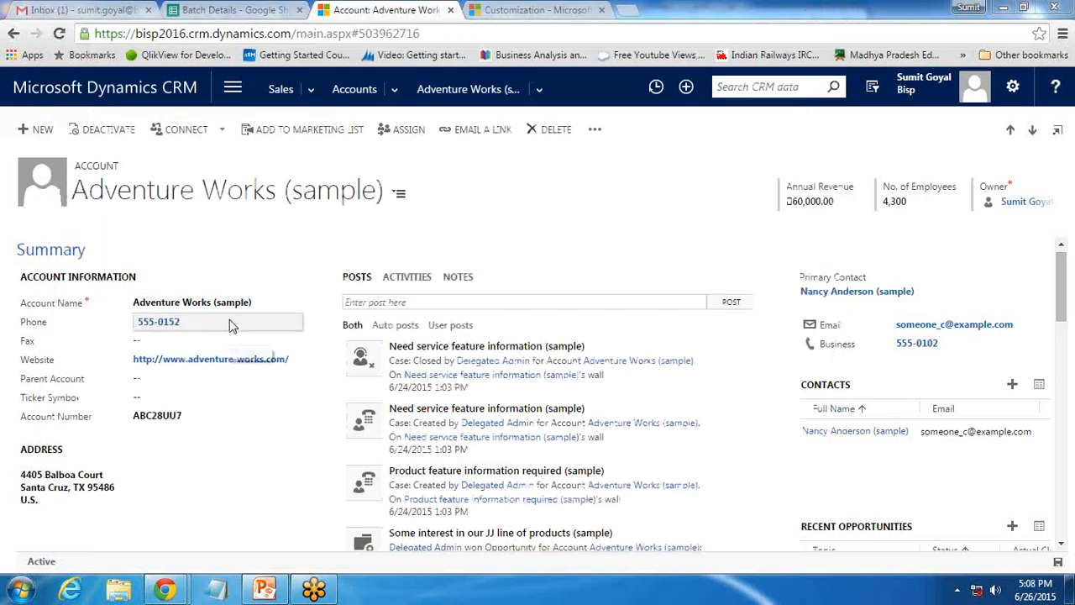
Reopen the Adventure Works (sample) account from the accounts list and clear its Account Name to test the rule.
click(359, 93)
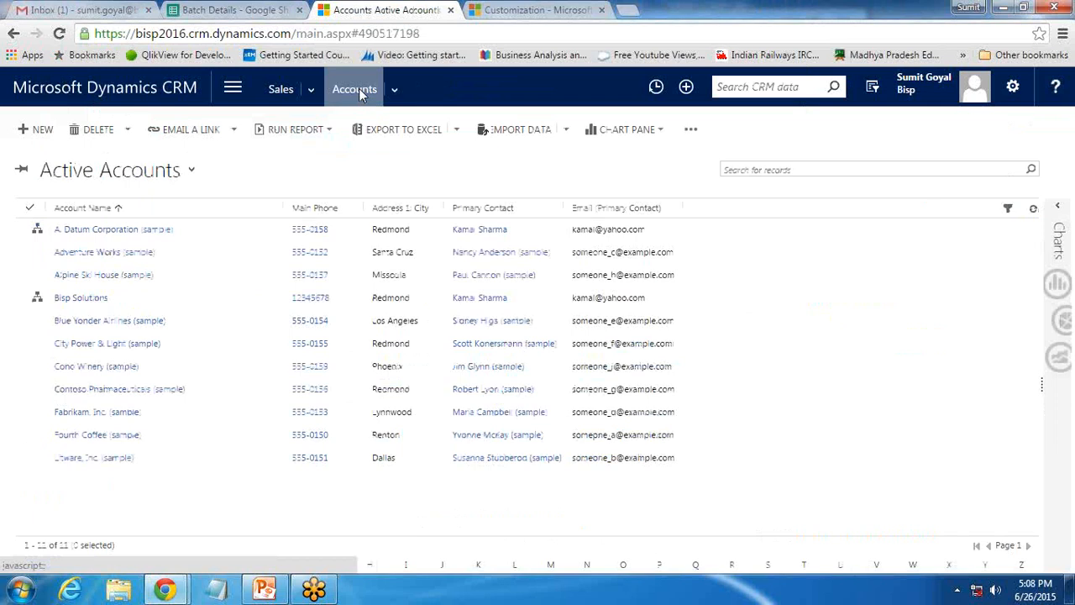
click(84, 253)
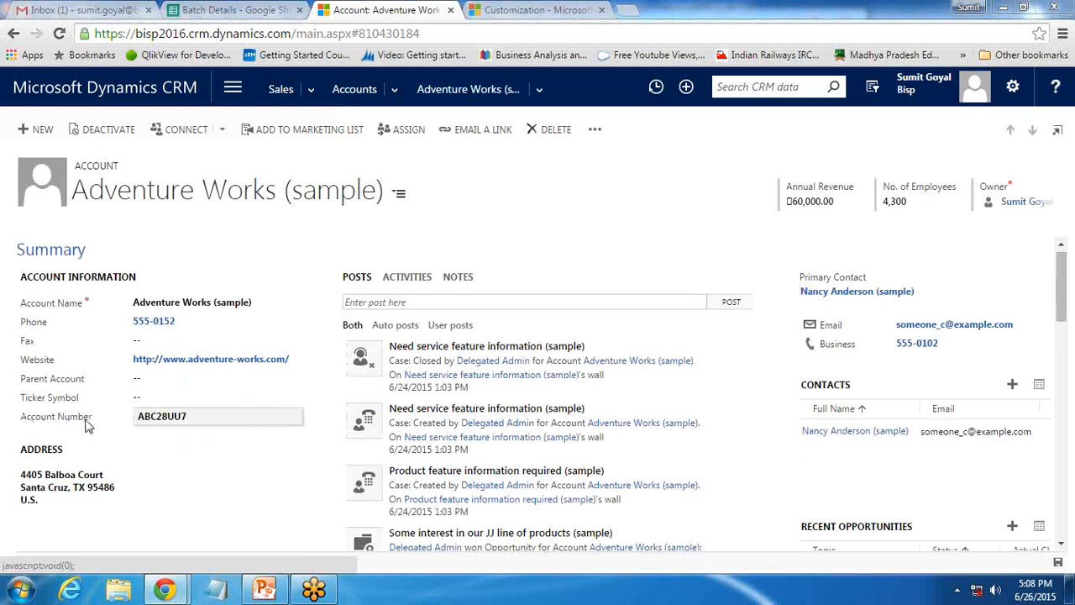
click(267, 304)
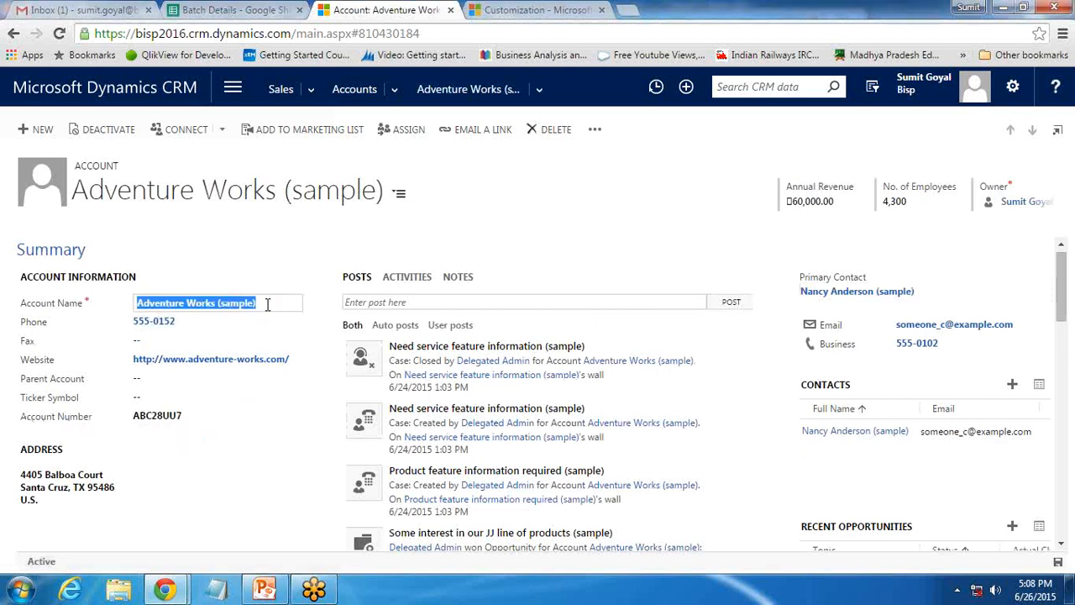
key(BackSpace)
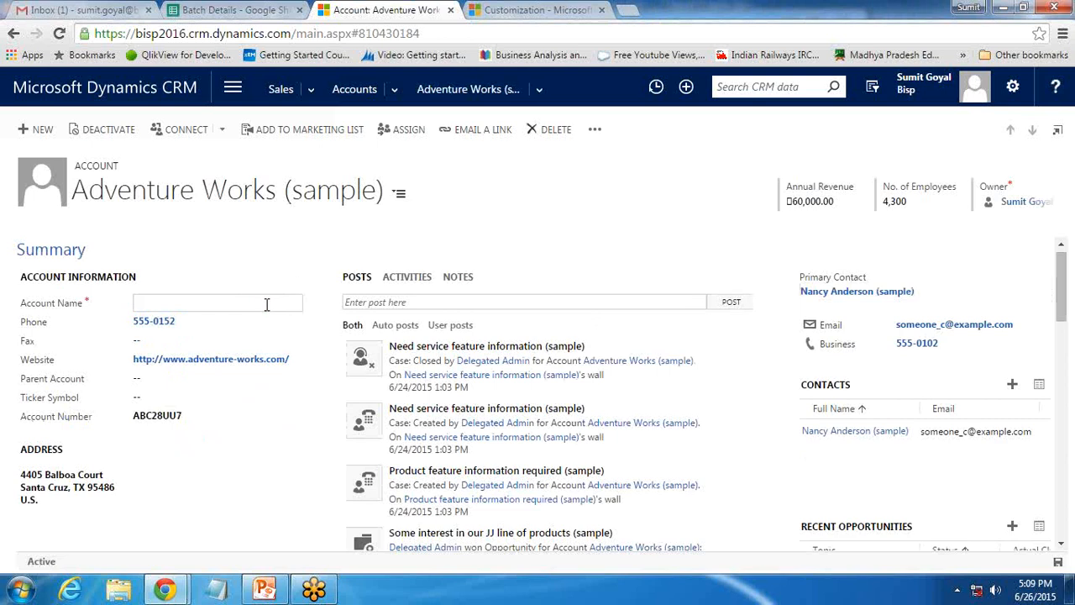
click(178, 344)
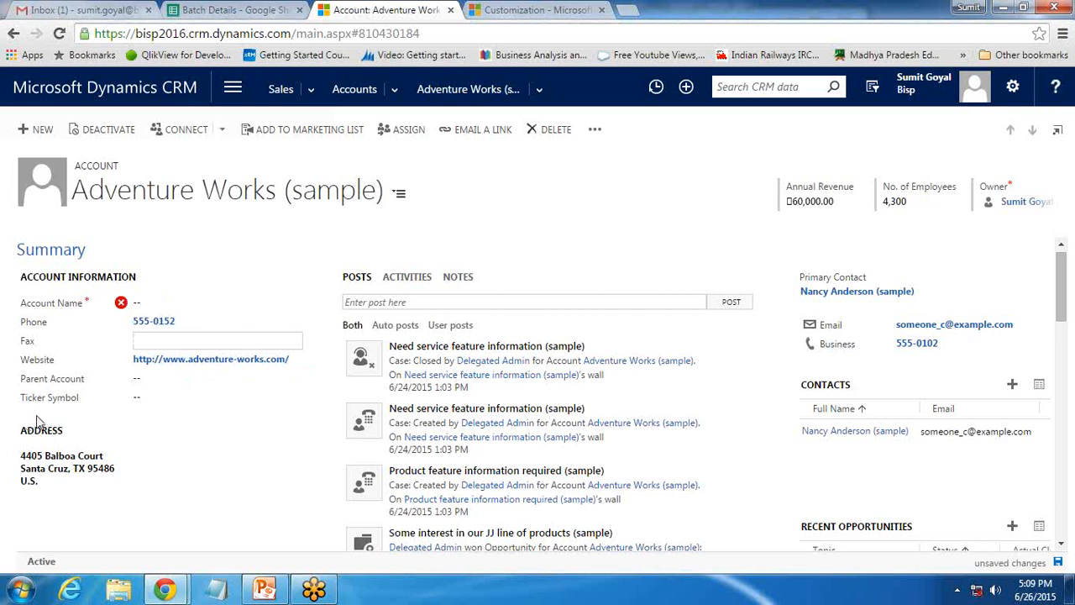
Enter Bisp Solutions as the Account Name and move on to the Phone field to test the rule.
click(164, 301)
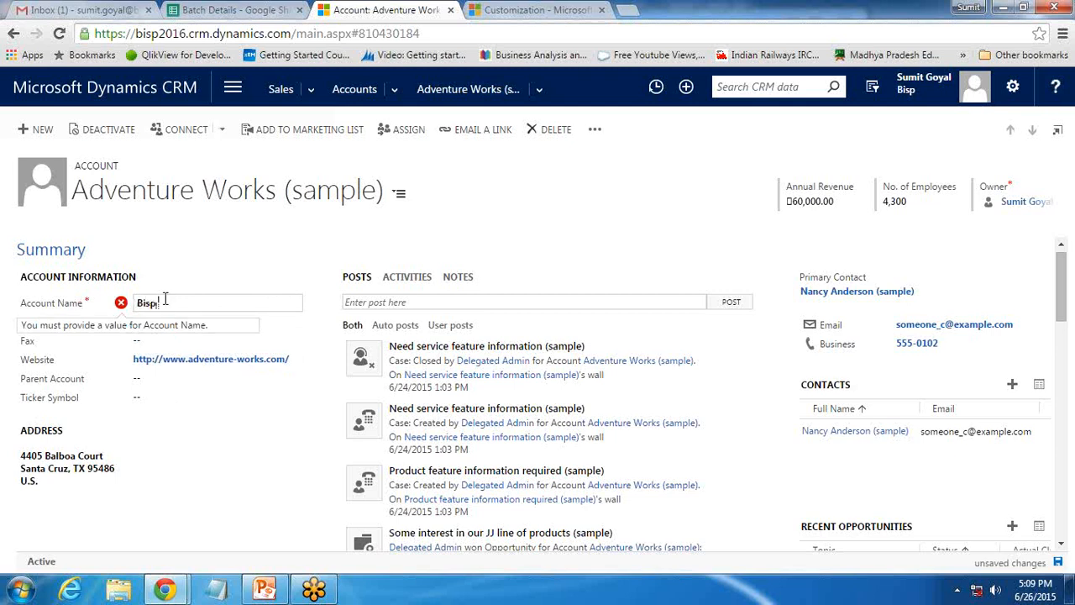
key(Tab)
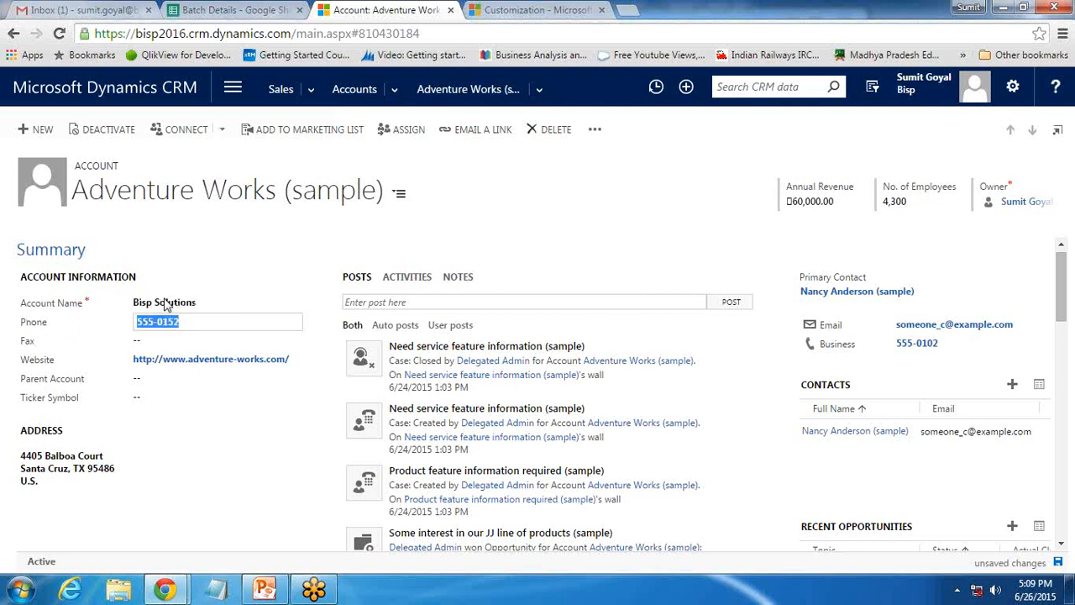
click(212, 340)
click(215, 323)
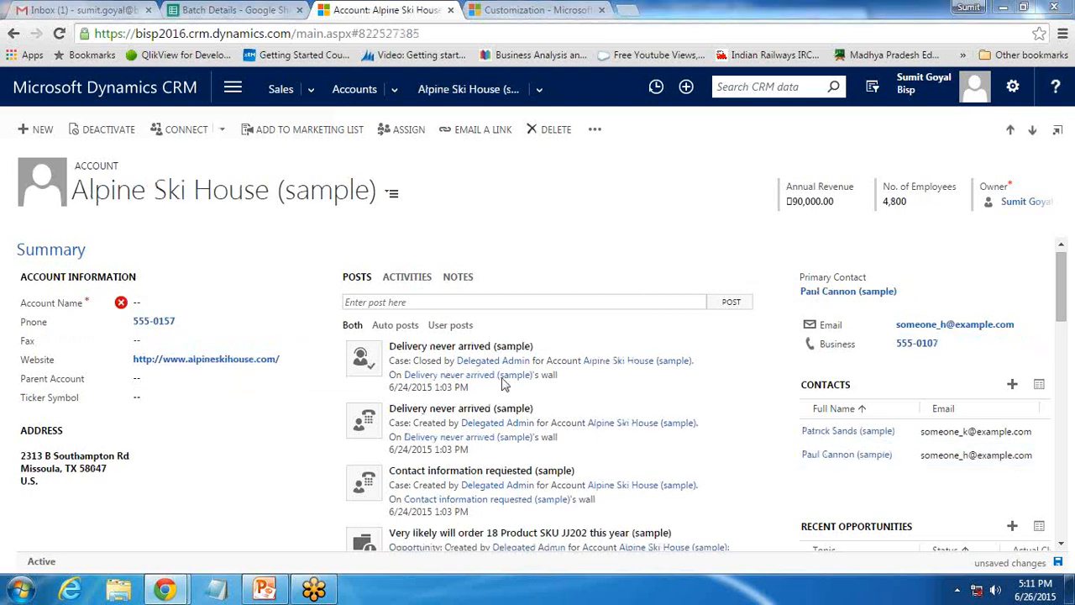
Set the Account Name of the Alpine Ski House (sample) account to BispSolutionsBanglore to retest the rule.
click(198, 303)
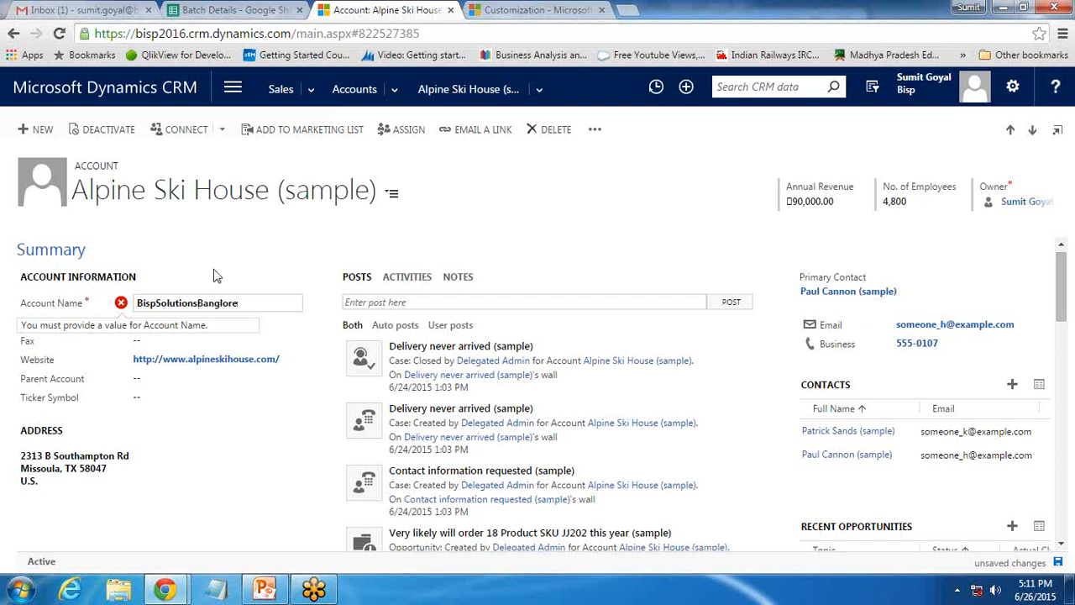
key(Tab)
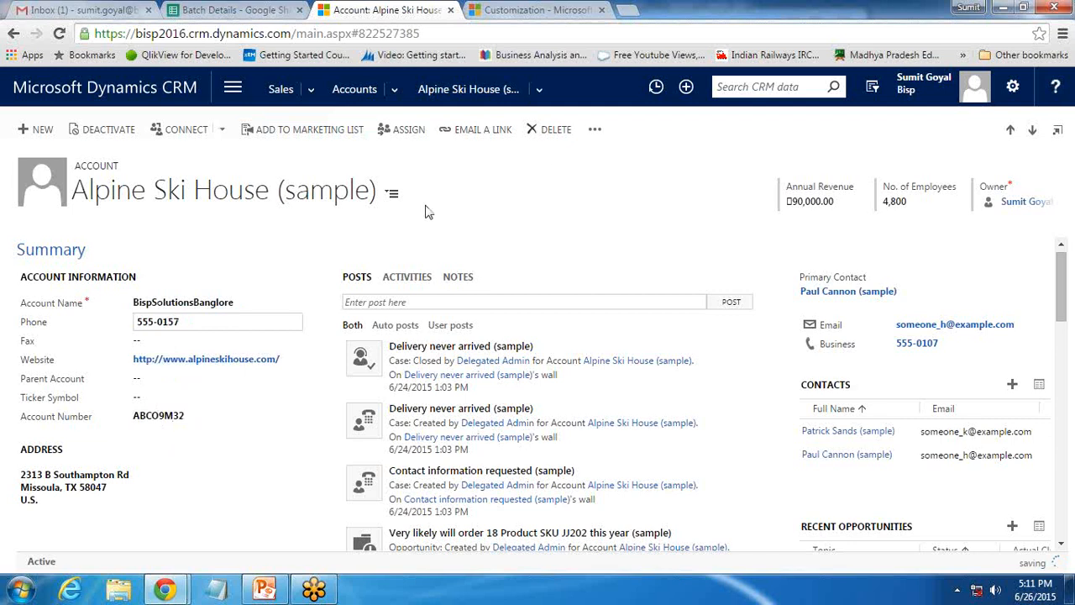
Switch to PowerPoint, highlight the "Show error messages" bullet on slide 3, and return to the account in Chrome.
click(277, 590)
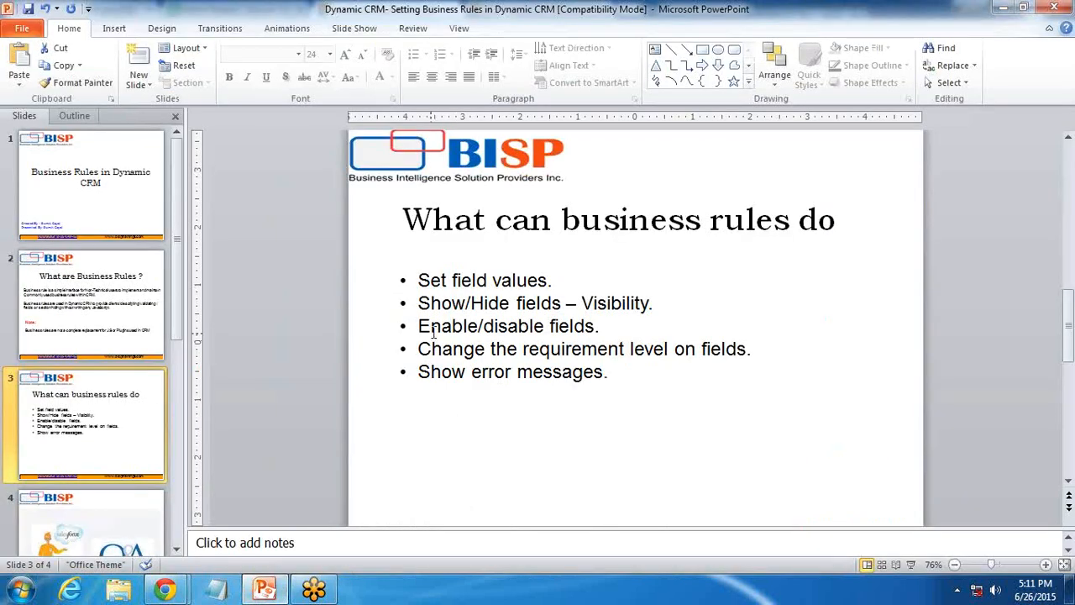
drag(421, 376, 614, 373)
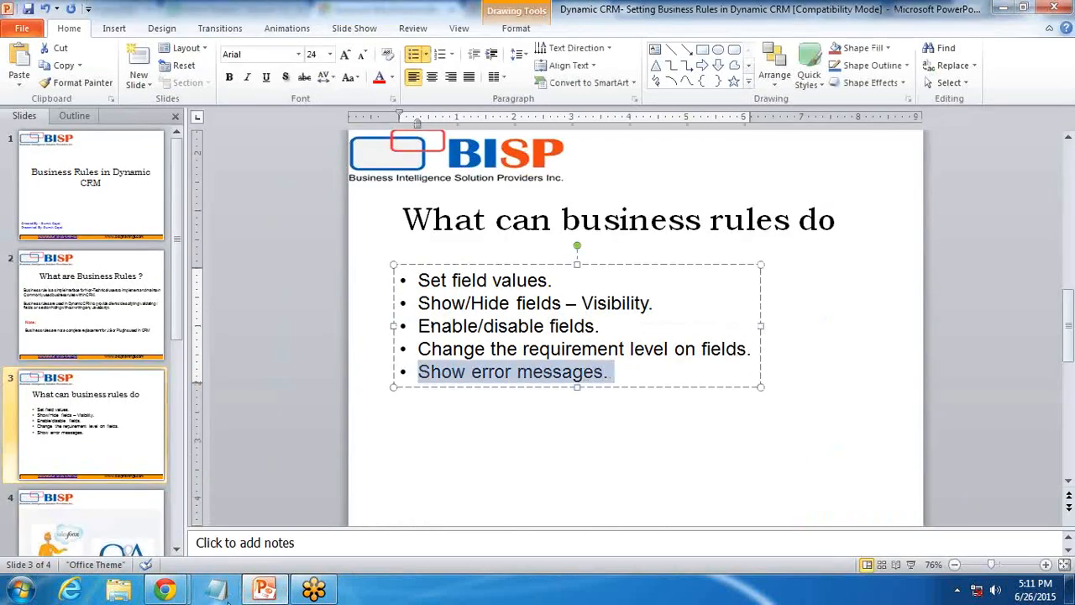
mouse_move(164, 589)
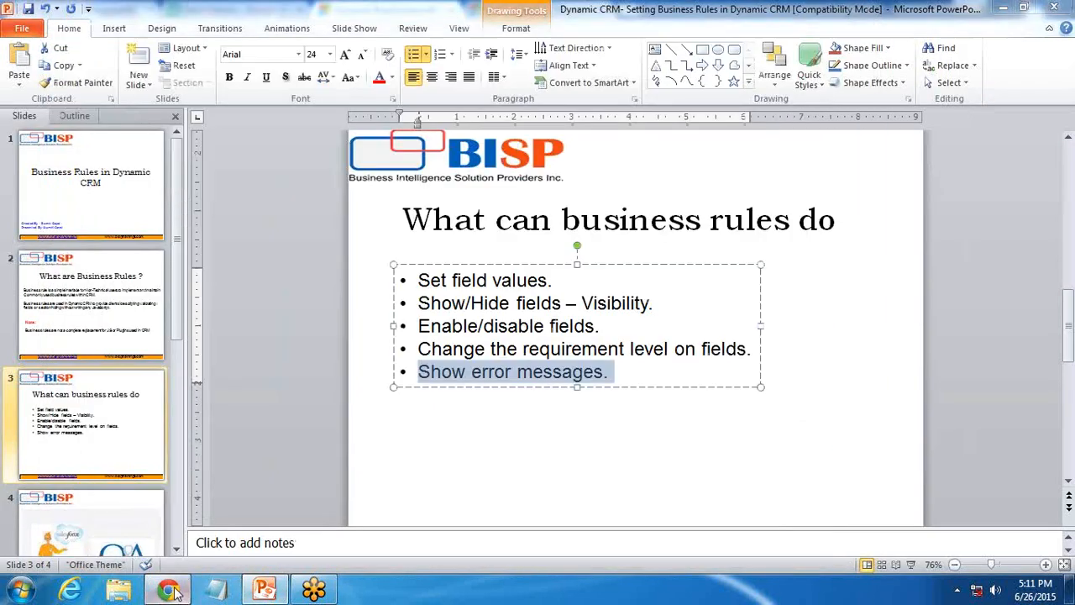
click(172, 591)
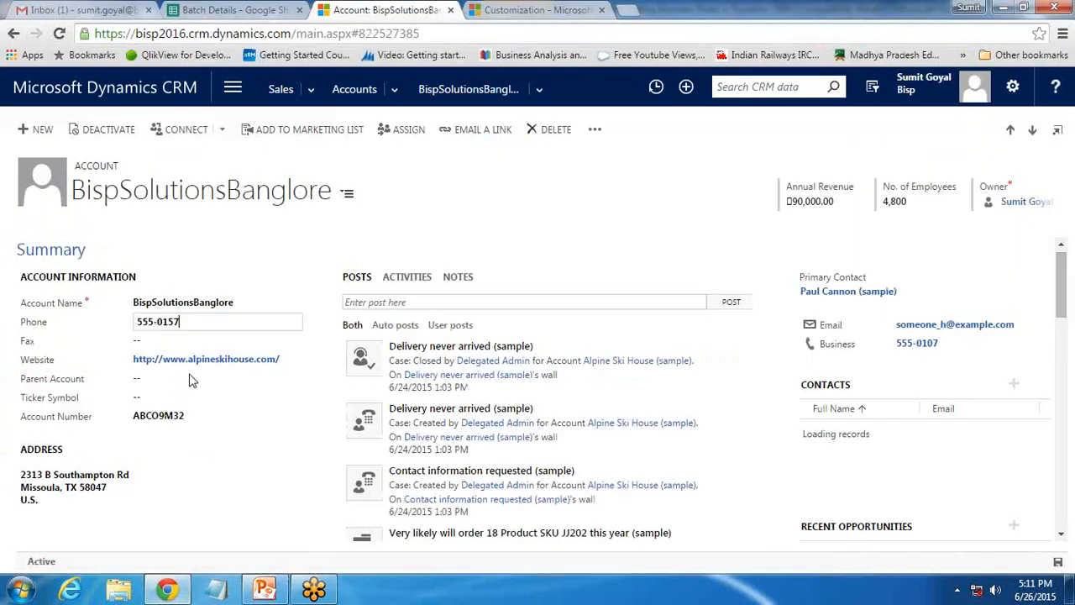
click(514, 9)
click(389, 9)
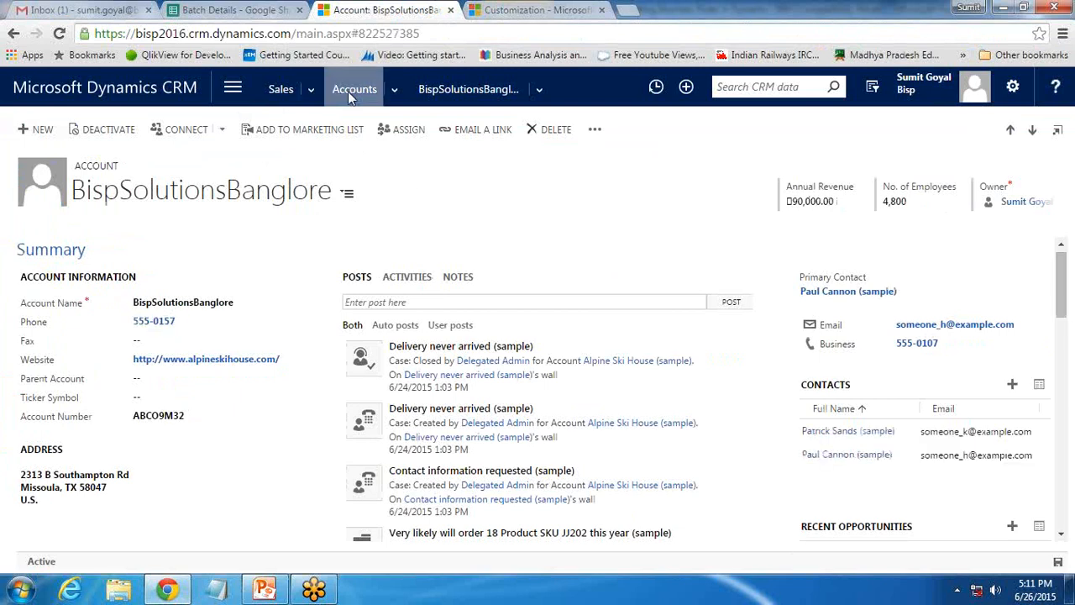
Go to the Opportunities list in the Sales area and open the opportunity for 6 orders of Product SKU JJ202.
click(270, 87)
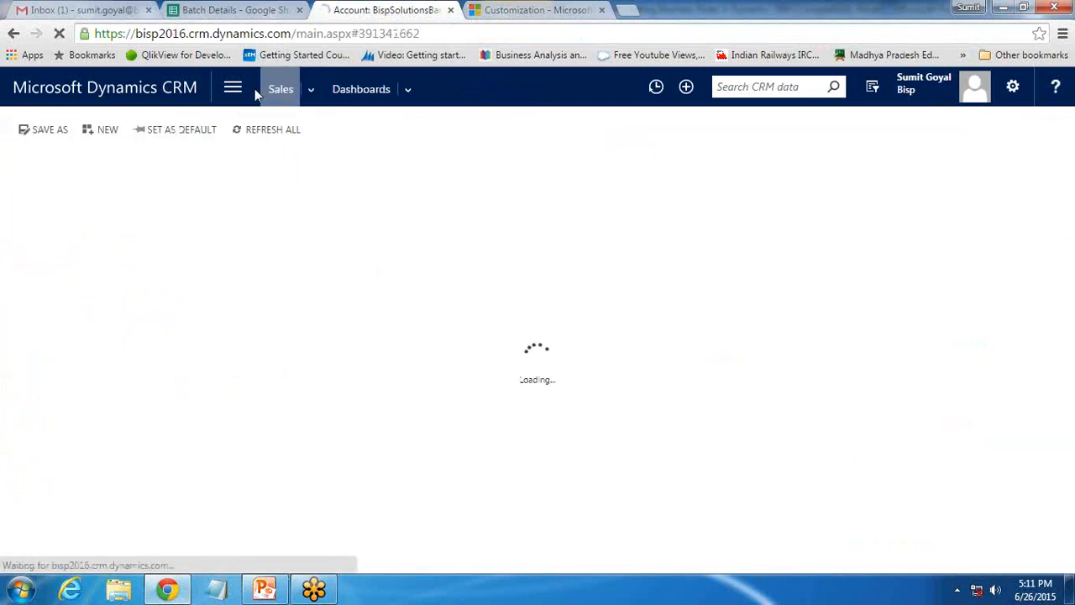
click(232, 89)
click(105, 147)
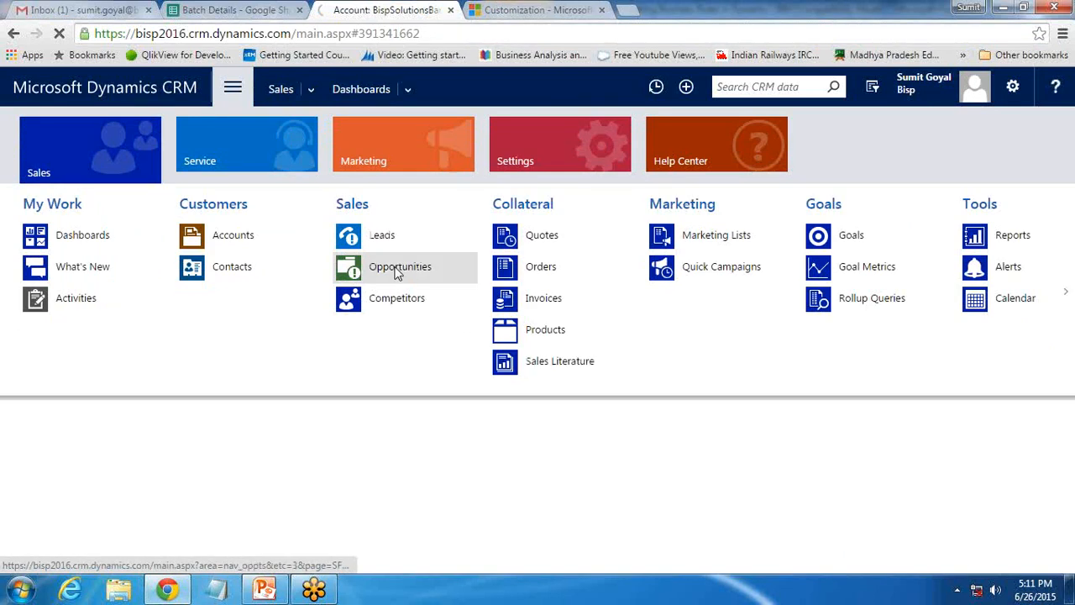
click(353, 269)
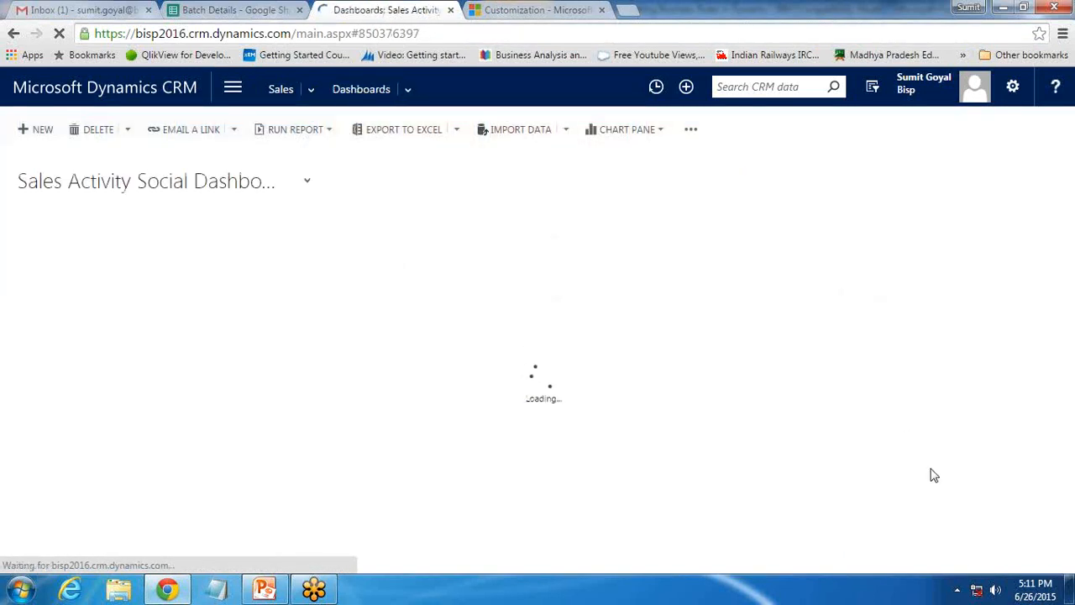
click(95, 235)
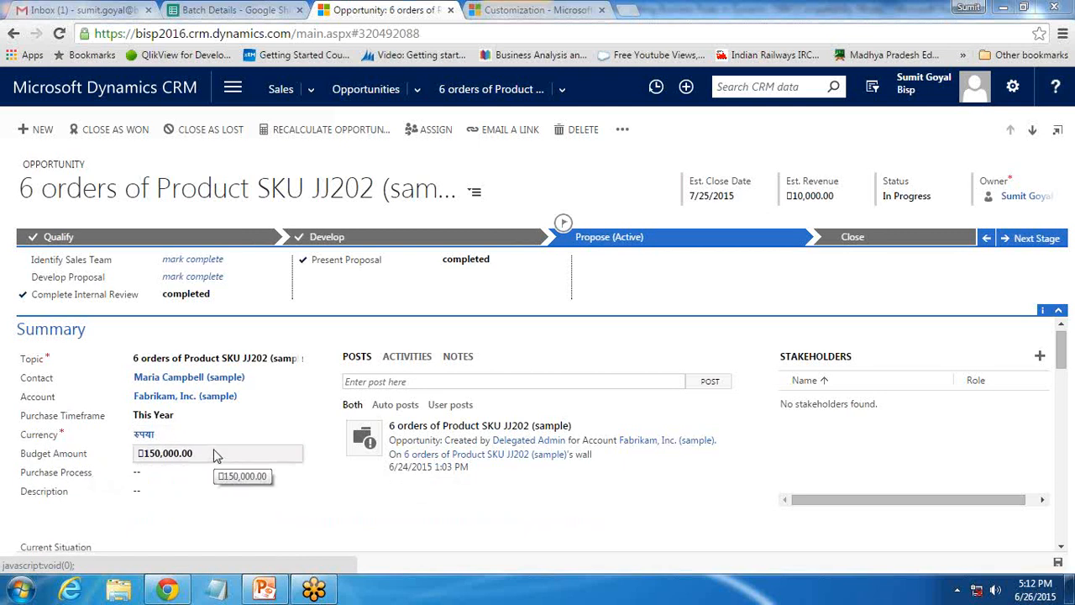
click(265, 591)
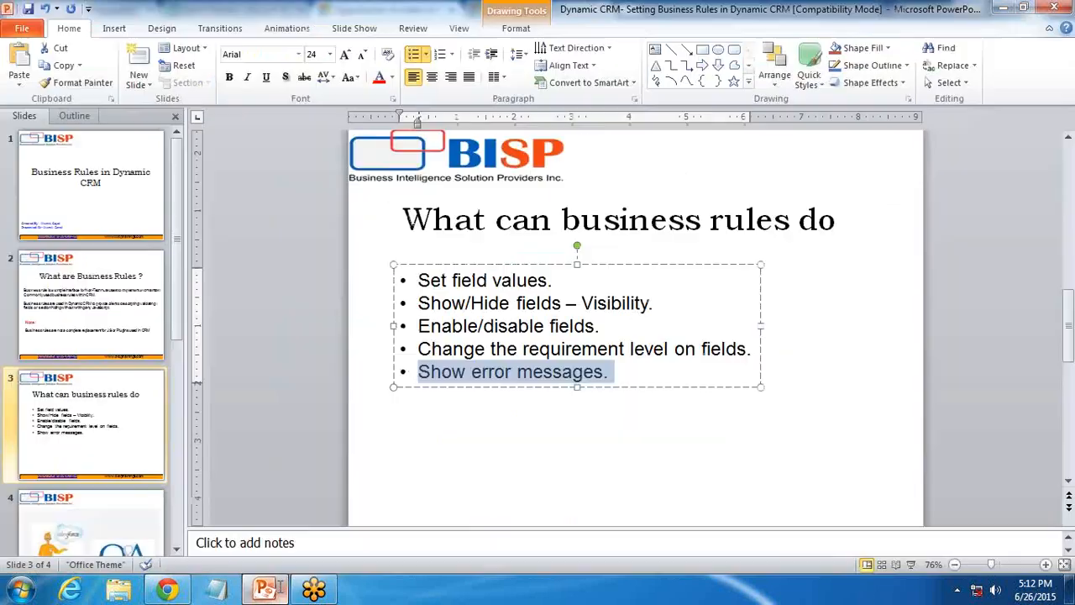
click(166, 591)
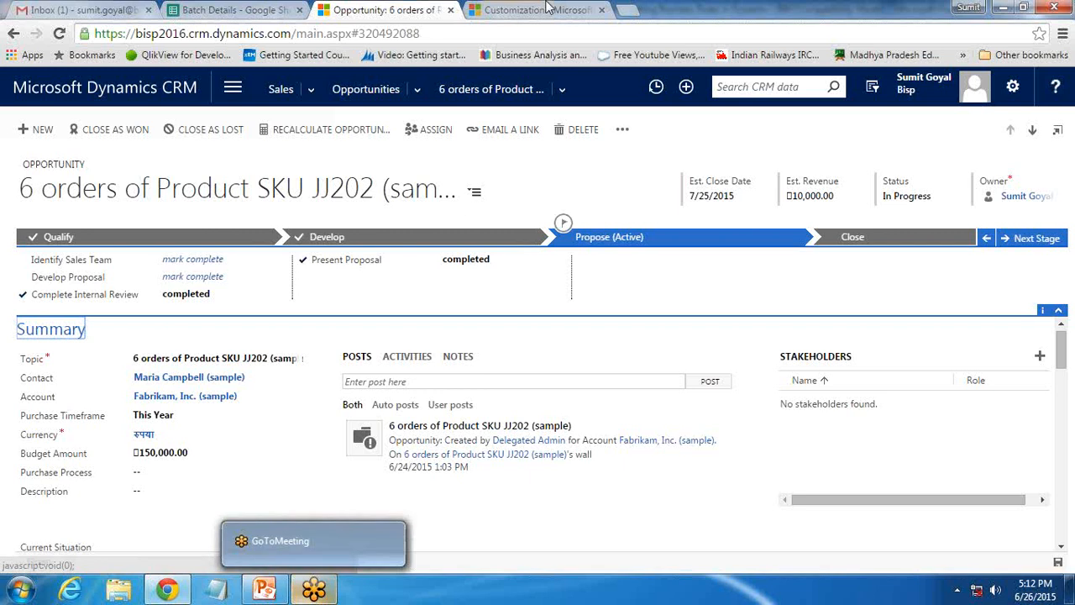
Open the Default Solution from Customization and create a new business rule for the Opportunity entity.
click(495, 12)
click(109, 145)
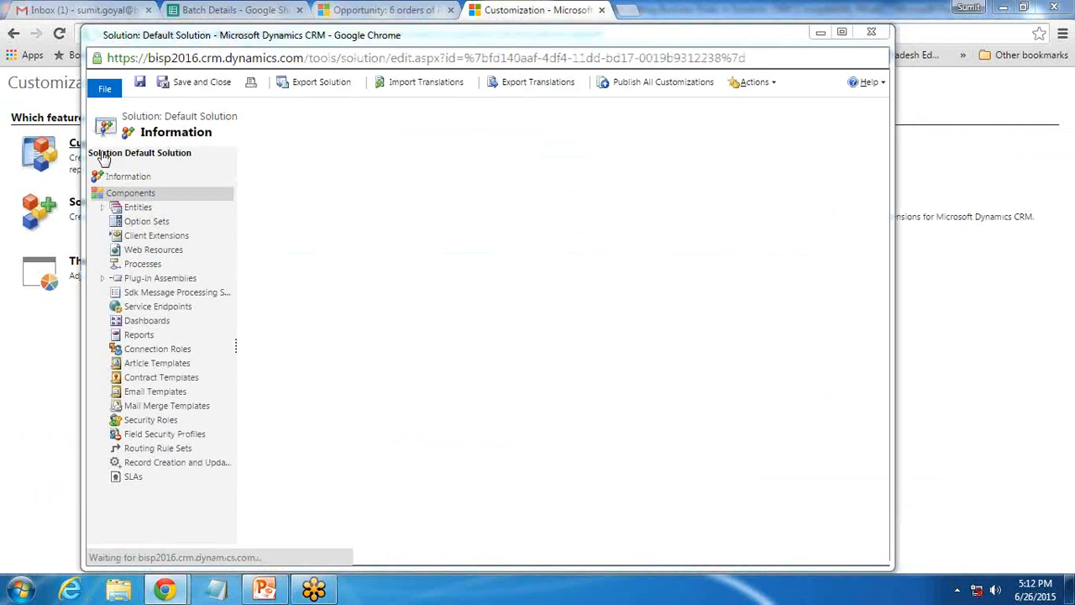
click(102, 204)
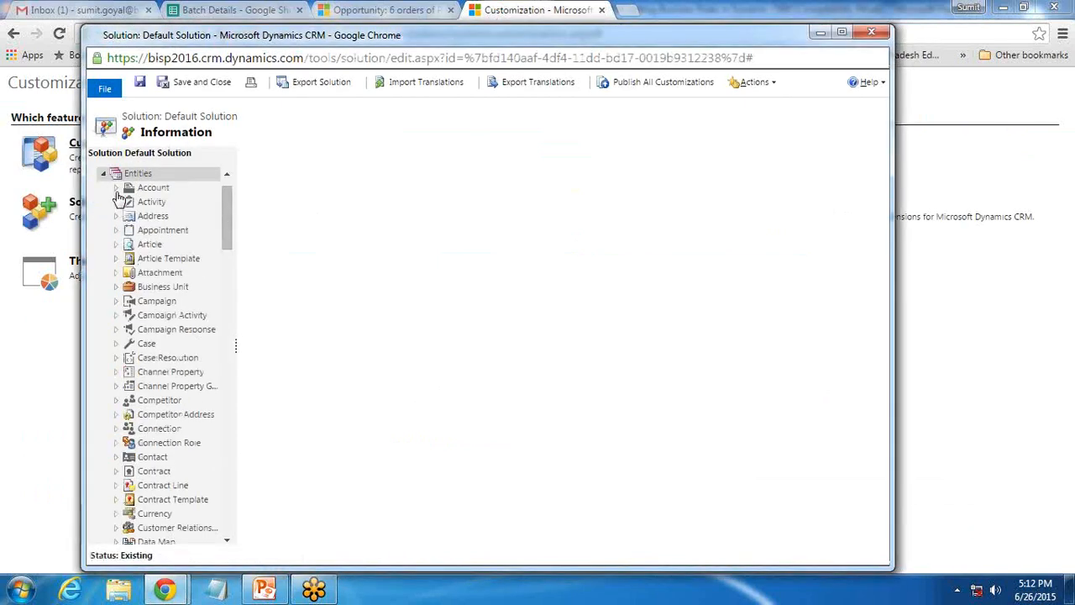
drag(231, 233, 223, 345)
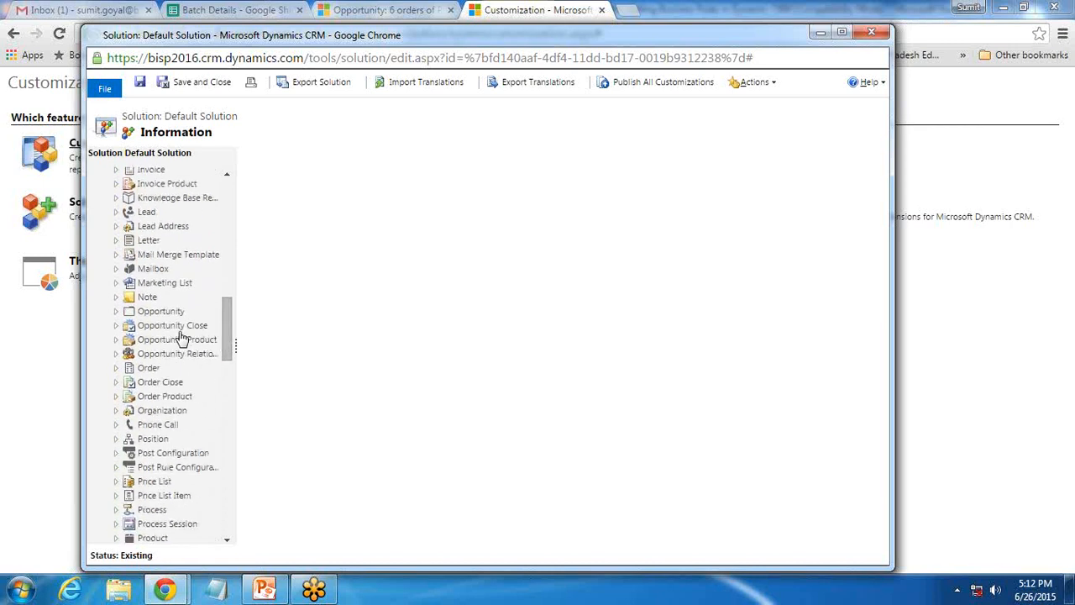
click(117, 311)
click(178, 473)
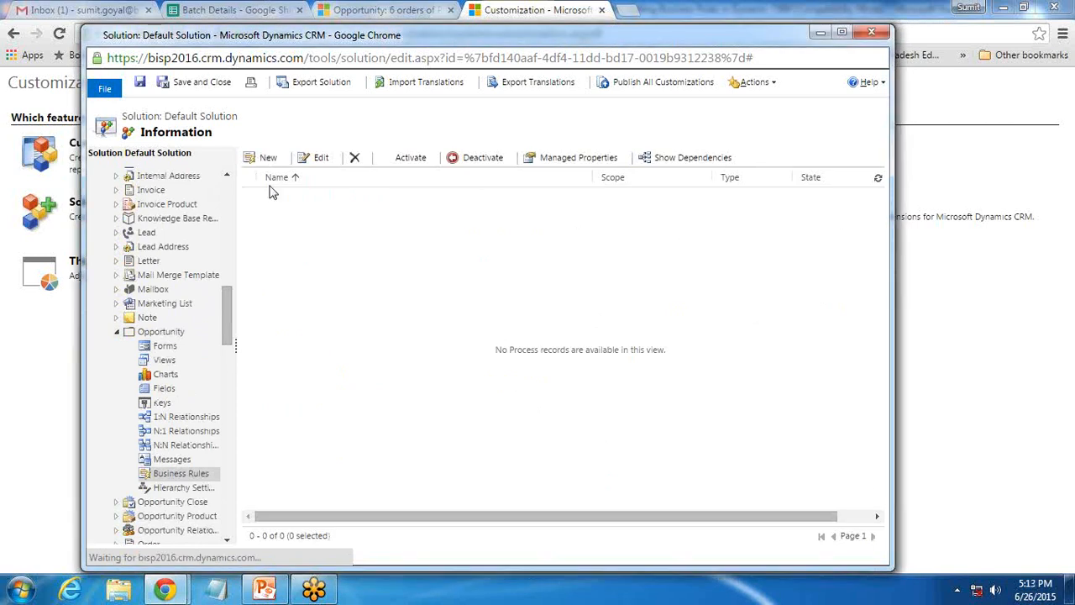
click(266, 165)
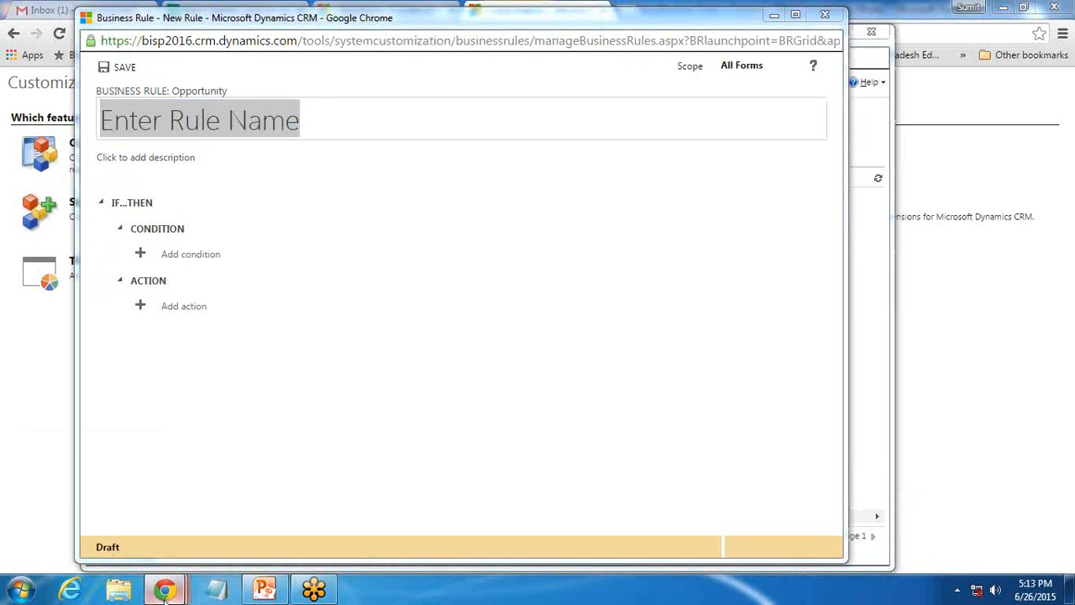
Check the fields on the open opportunity record and return to the new business rule window.
mouse_move(163, 589)
click(109, 523)
click(382, 10)
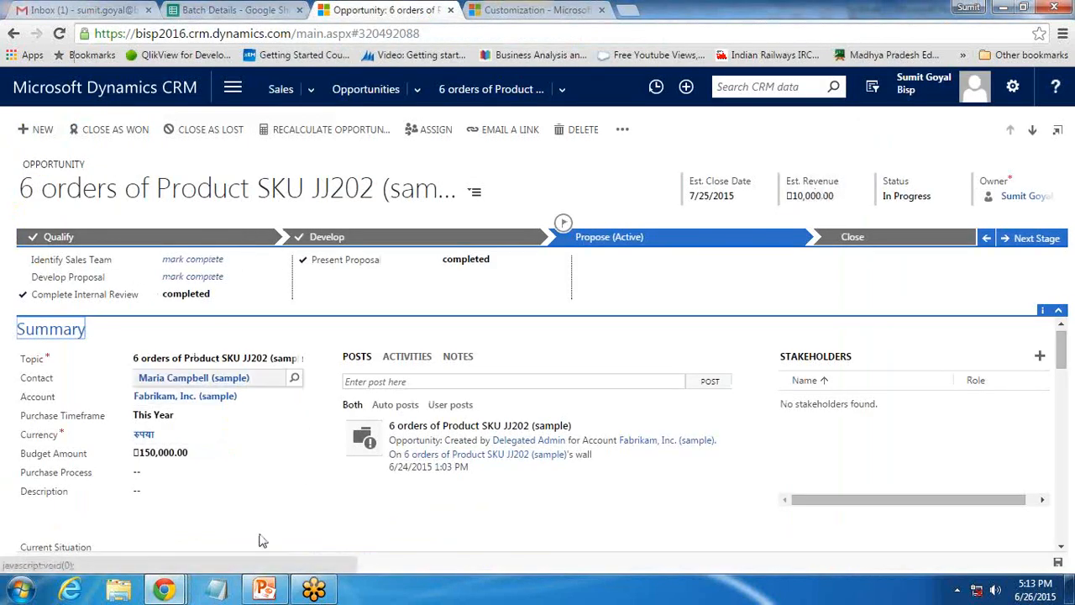
mouse_move(164, 589)
click(458, 520)
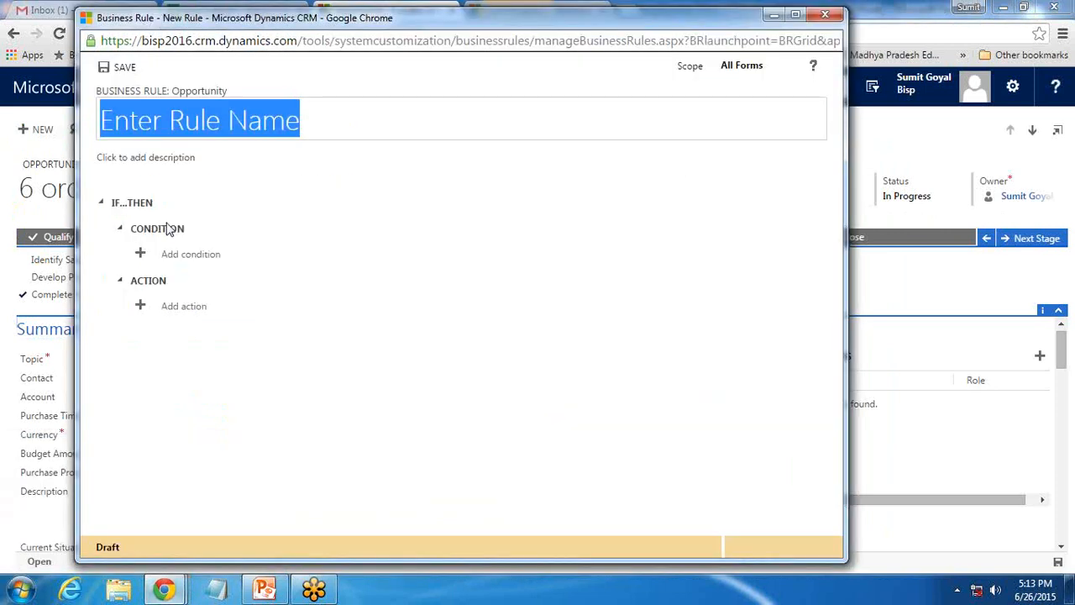
Add a condition to the rule on the Budget Amount field with the operator Is less than.
click(183, 253)
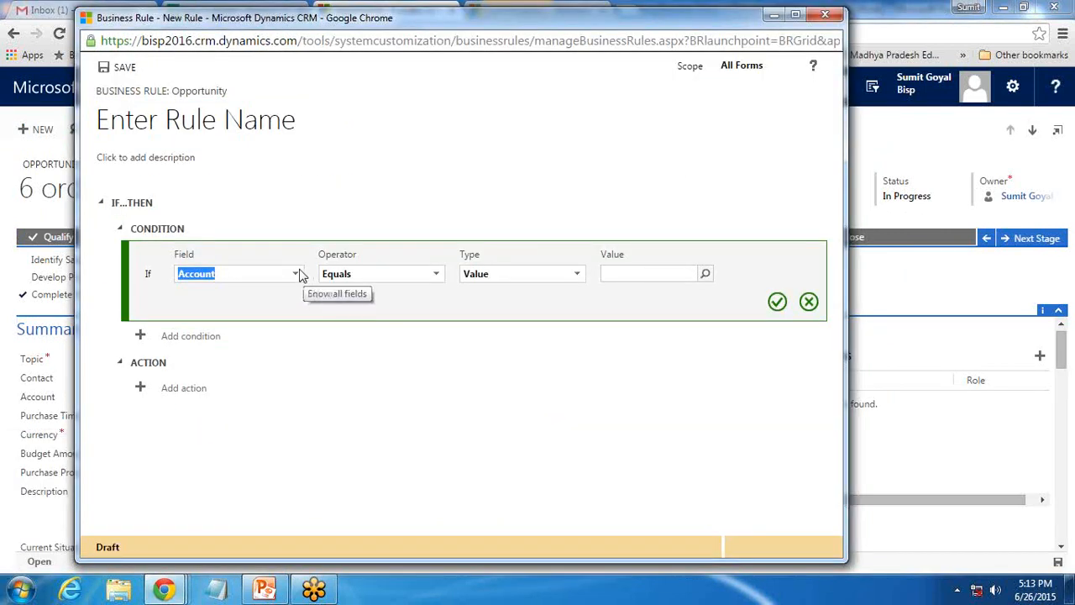
text(budg)
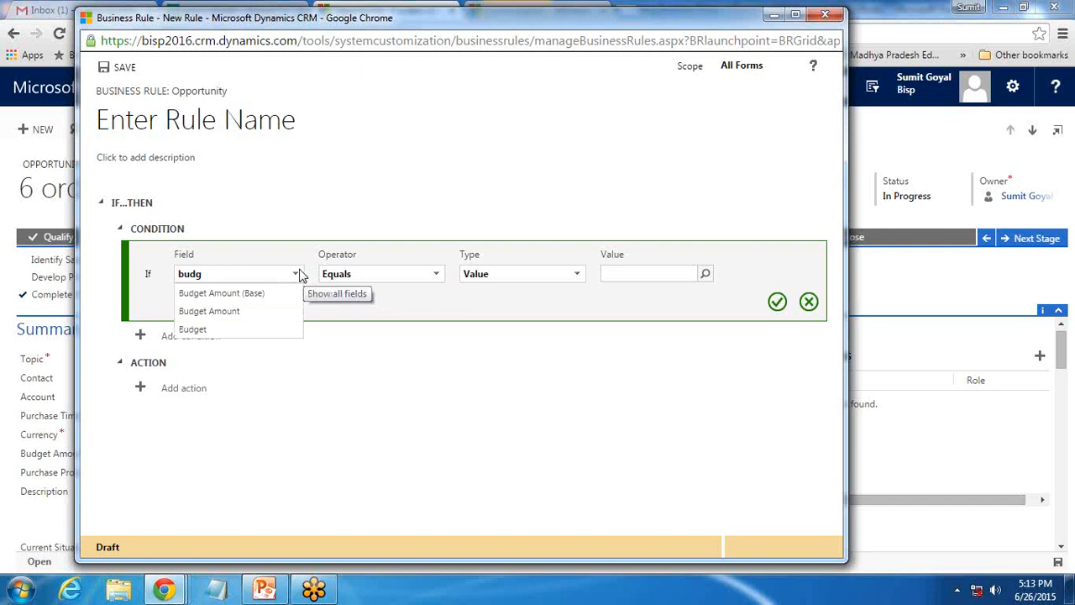
click(250, 311)
click(427, 277)
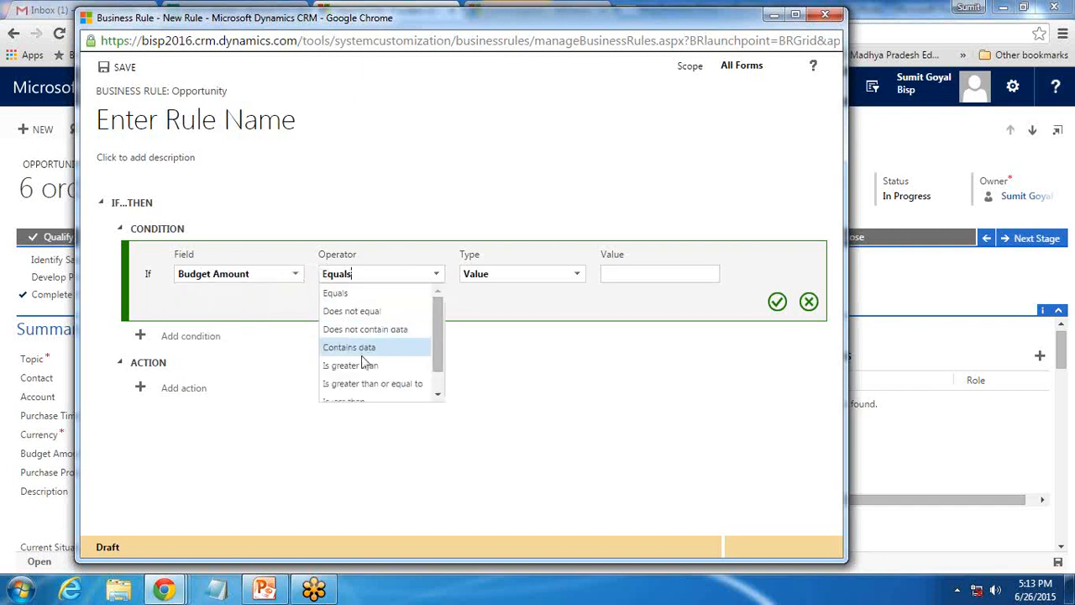
scroll(365, 391, down, 1)
click(362, 376)
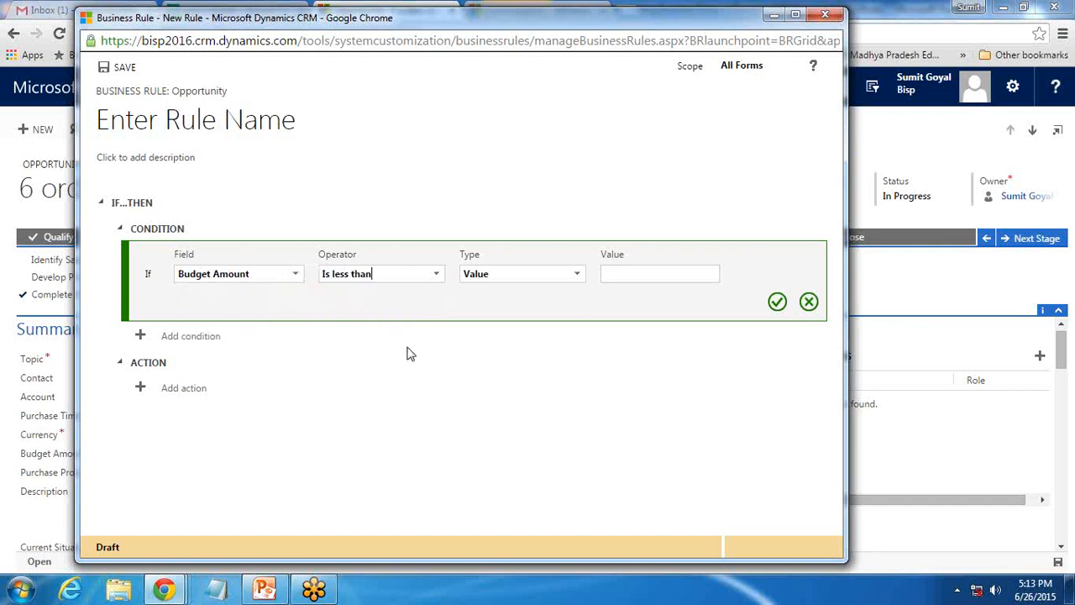
Set the condition to compare against the Est. Revenue field and save the condition.
click(579, 277)
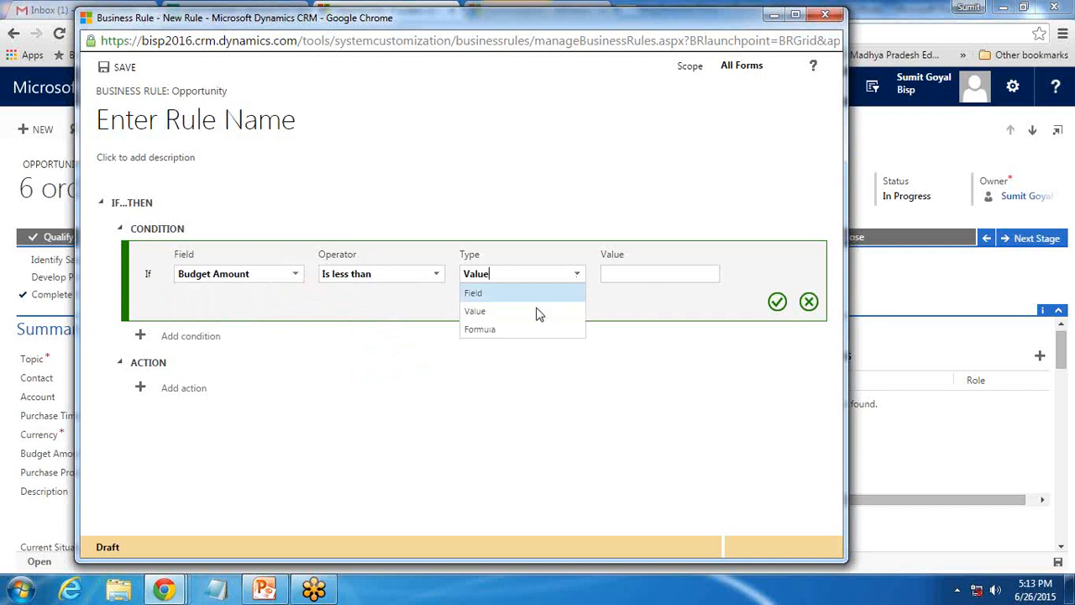
click(491, 293)
click(695, 275)
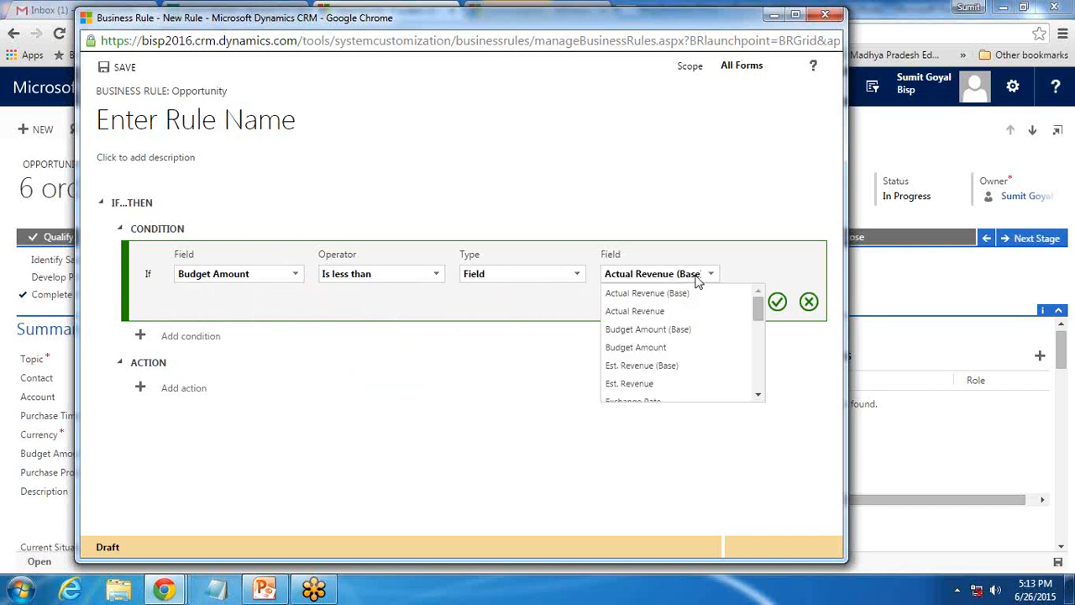
drag(697, 25, 587, 25)
drag(580, 273, 508, 271)
key(BackSpace)
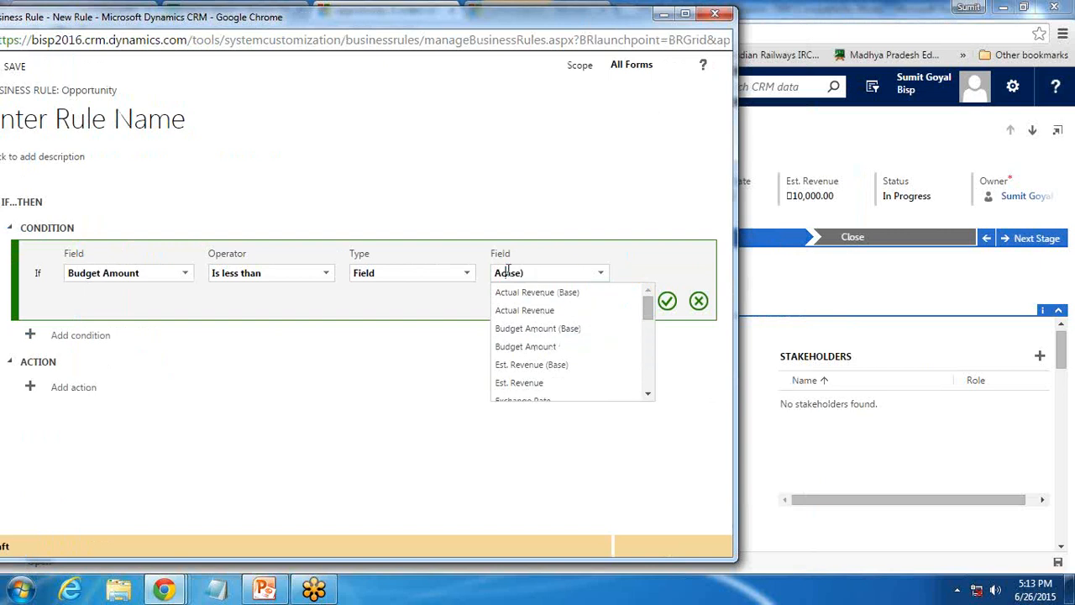
key(BackSpace)
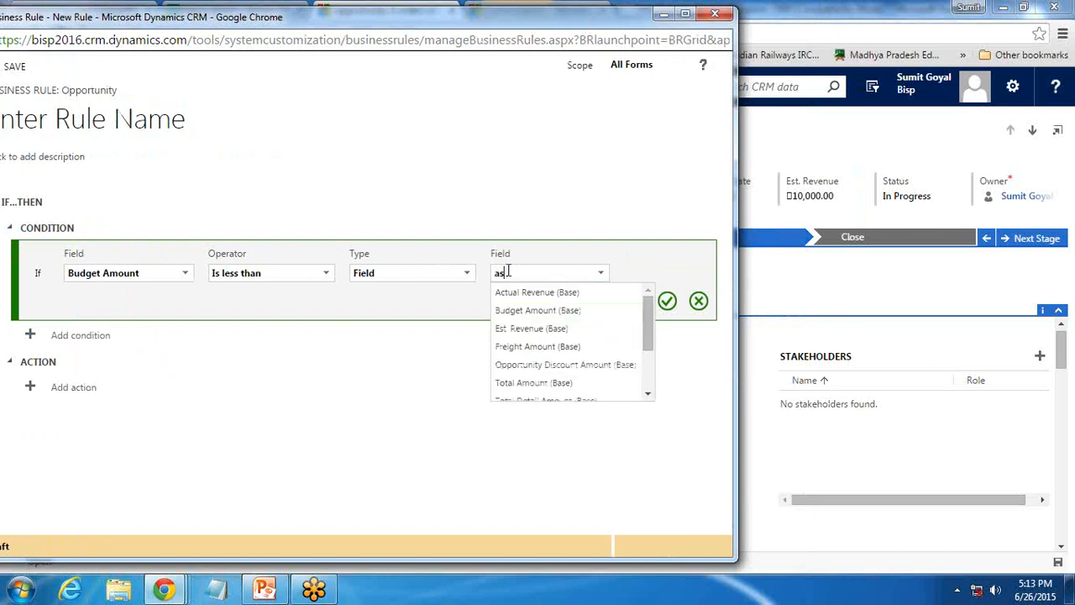
text(est.)
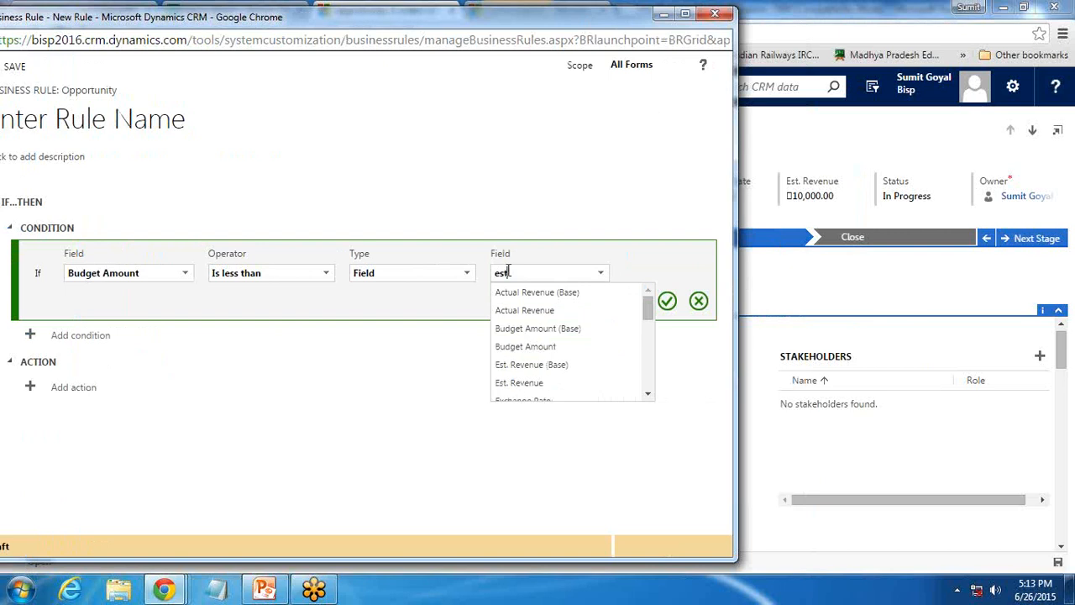
click(601, 275)
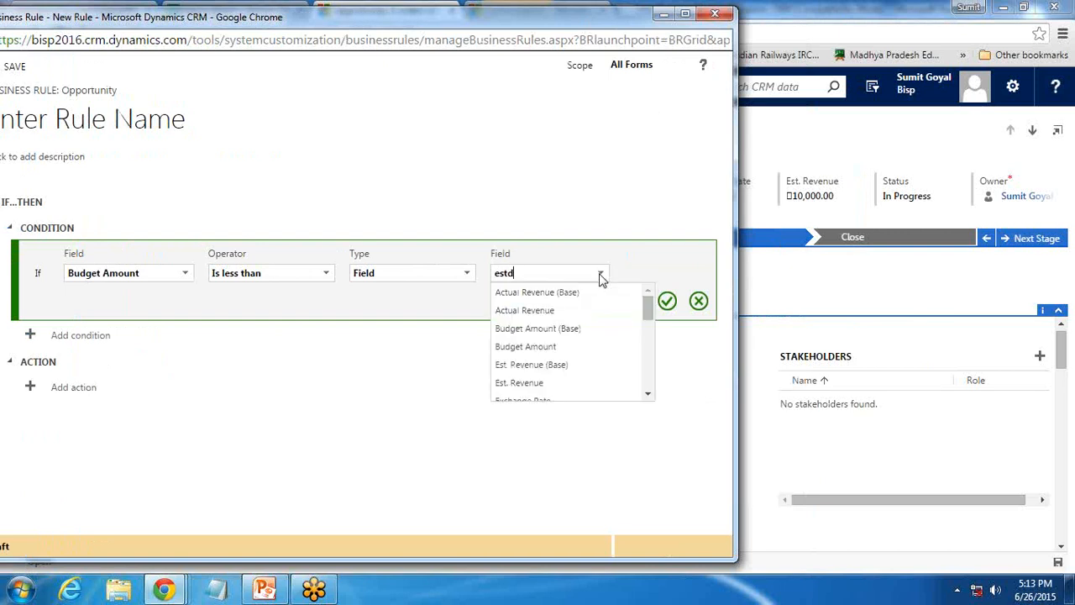
key(BackSpace)
text(.)
click(561, 308)
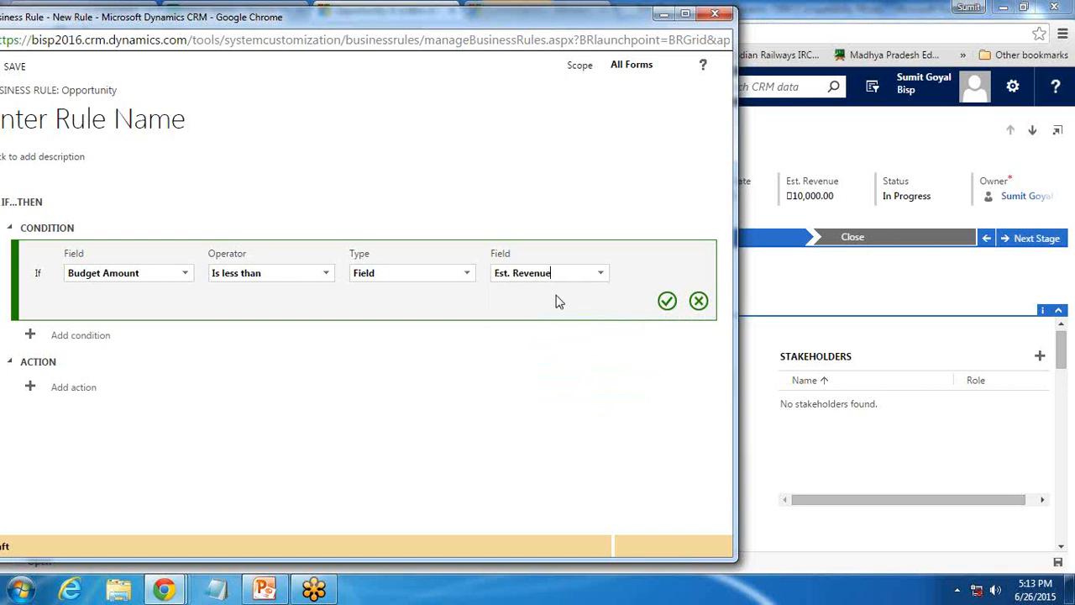
click(667, 300)
Add a Show error message action on the Budget Amount field with the message "Budget Amount Cannot be less than Est. Revenue".
drag(235, 22, 306, 23)
click(131, 329)
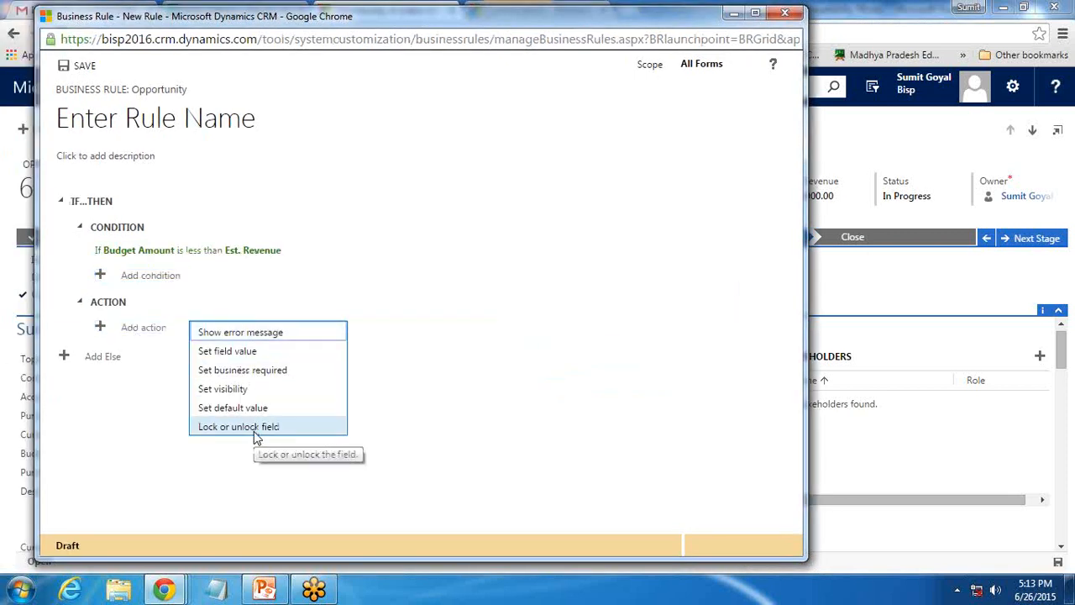
click(239, 336)
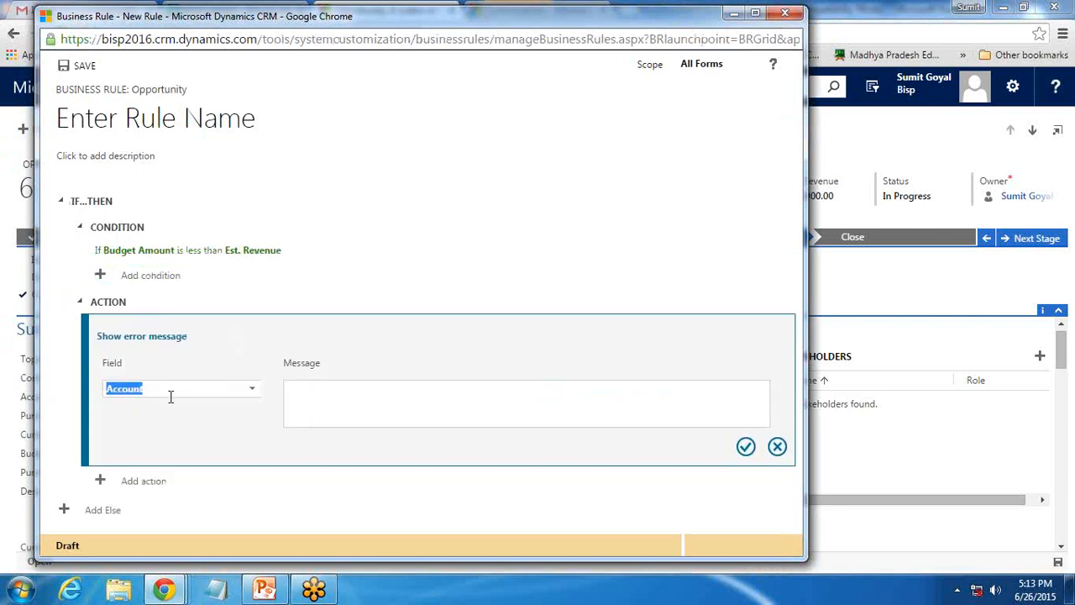
click(252, 390)
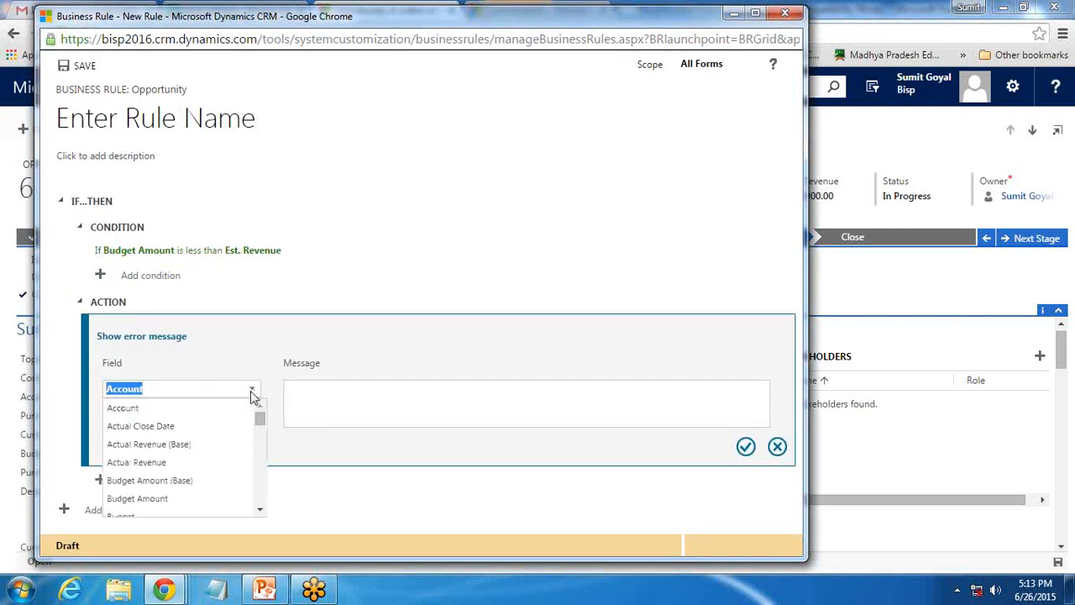
text(budg)
click(207, 424)
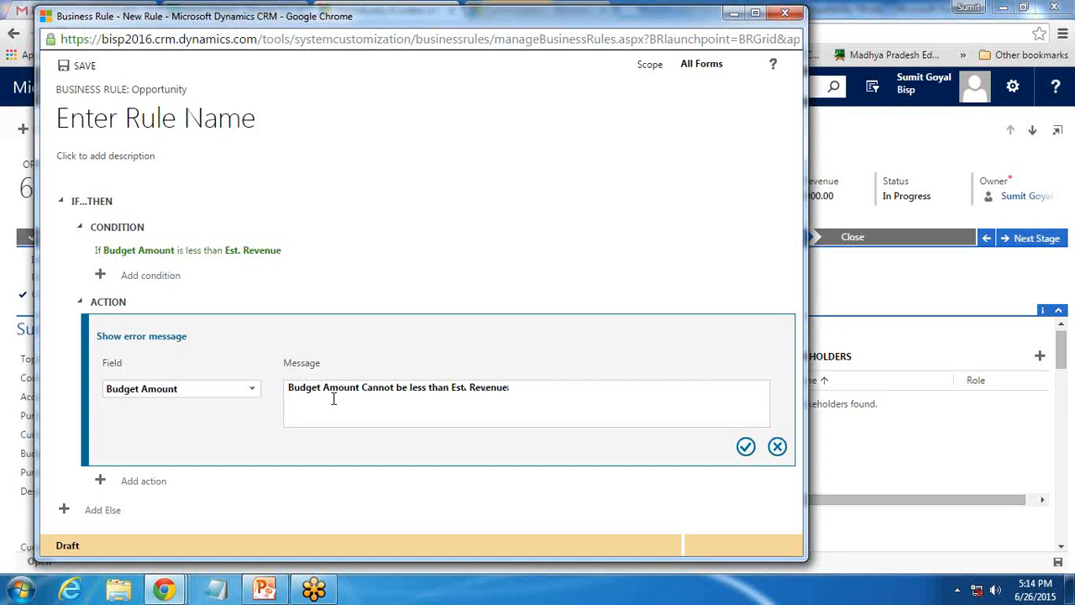
click(745, 446)
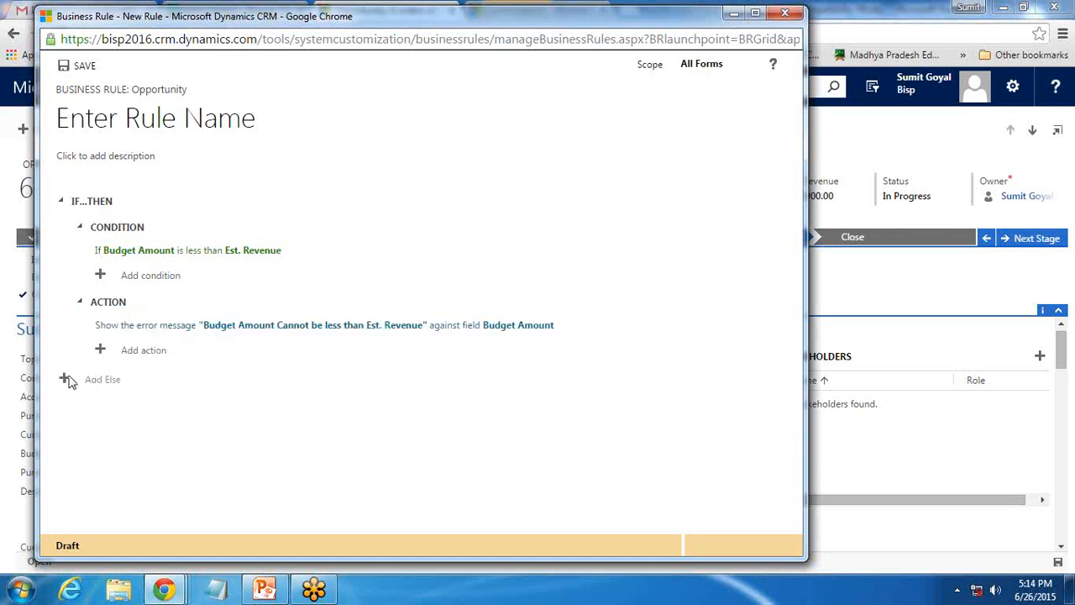
Save the rule and enter Budget Amount Business Rule as its name.
click(80, 69)
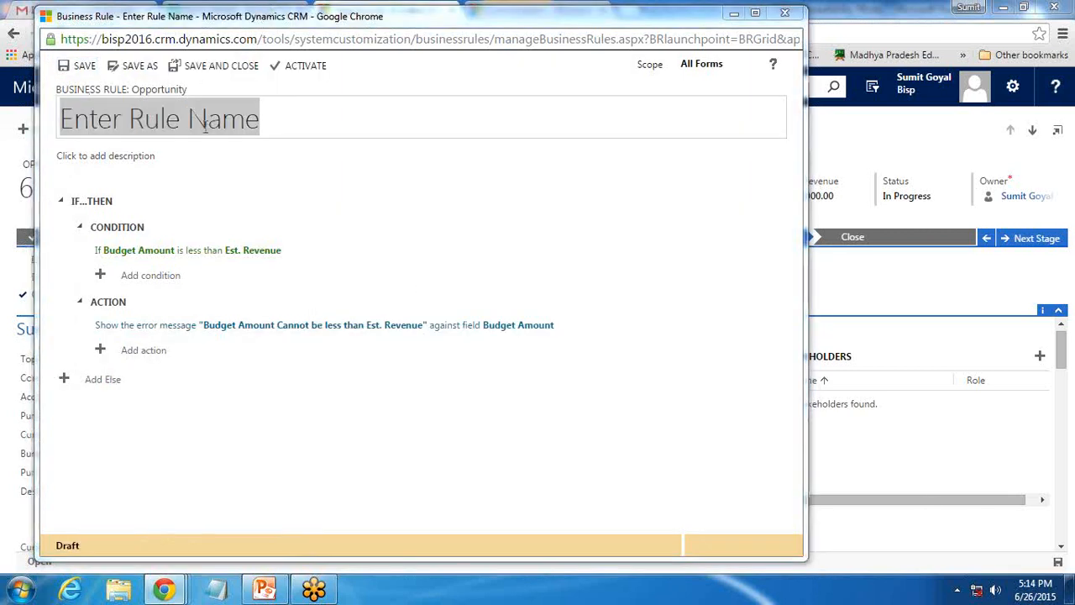
click(204, 124)
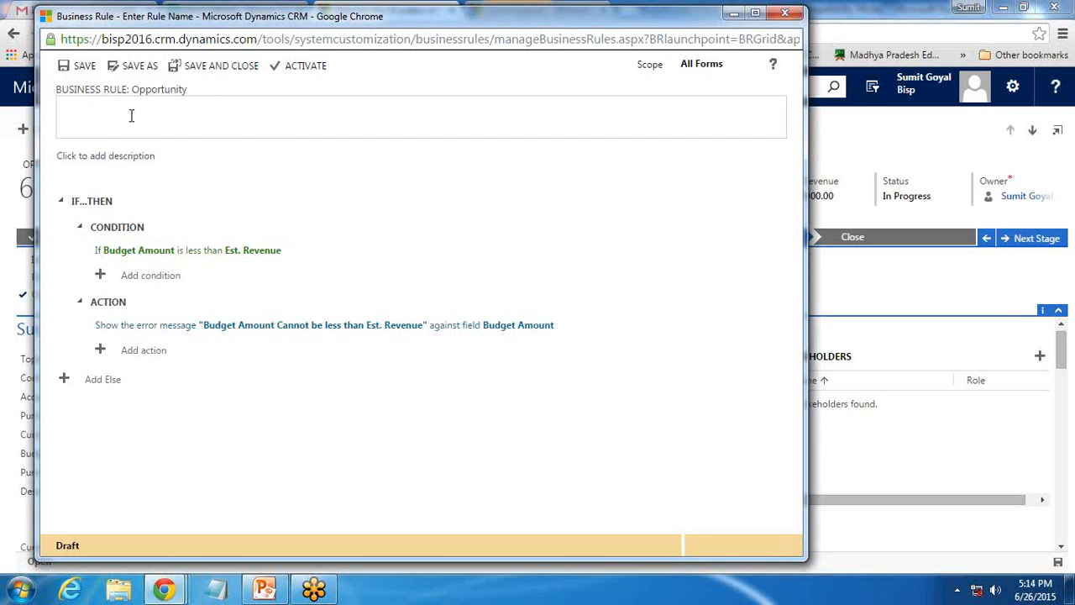
text(Budget Amount Va)
key(BackSpace)
key(BackSpace)
text(Business )
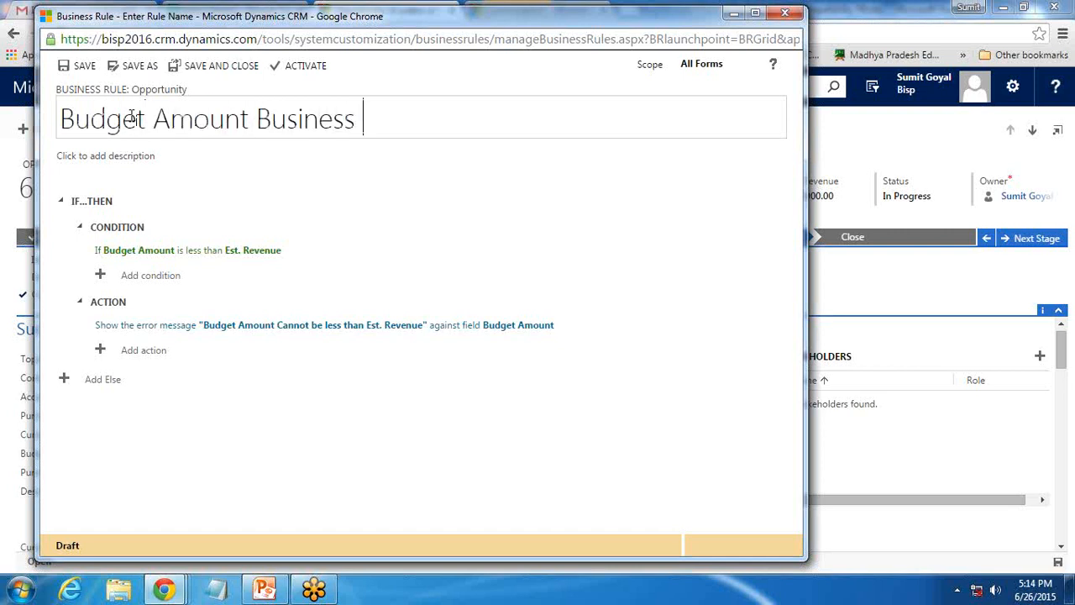
text(Rule)
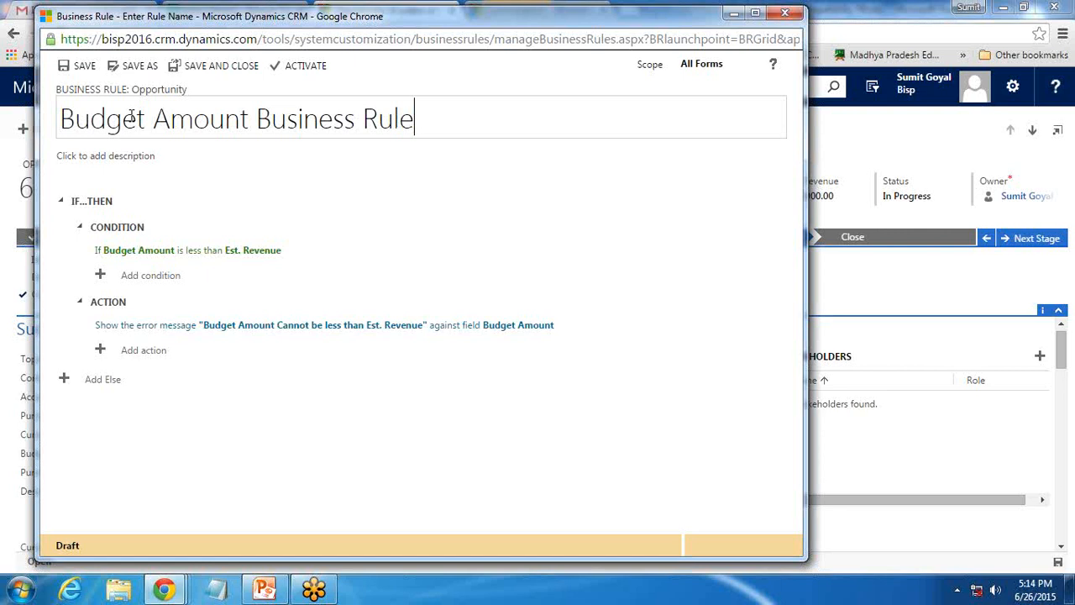
Save the renamed business rule and activate it.
click(65, 69)
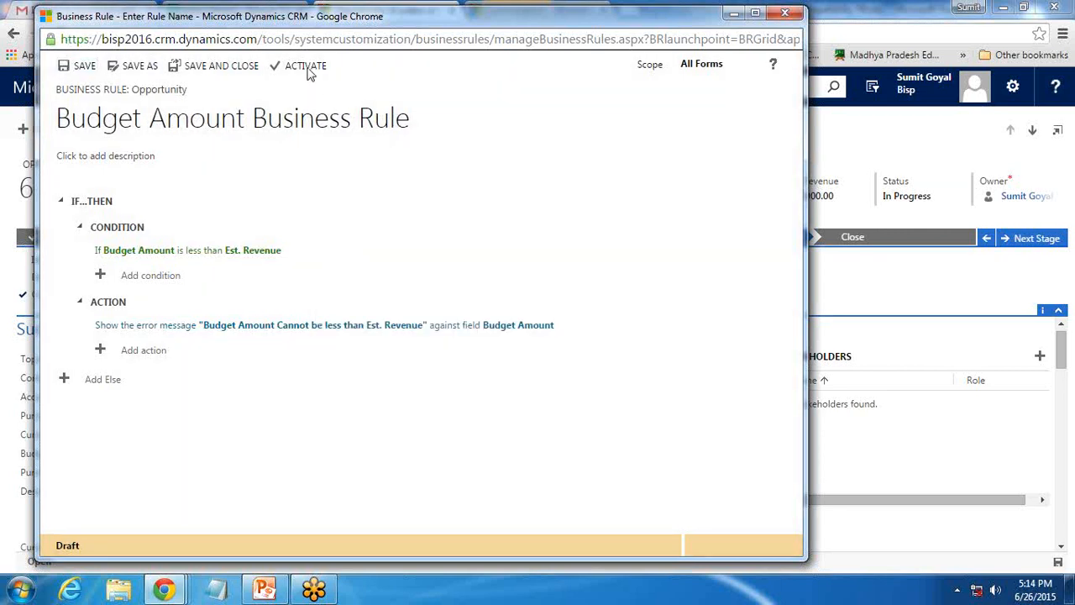
click(307, 68)
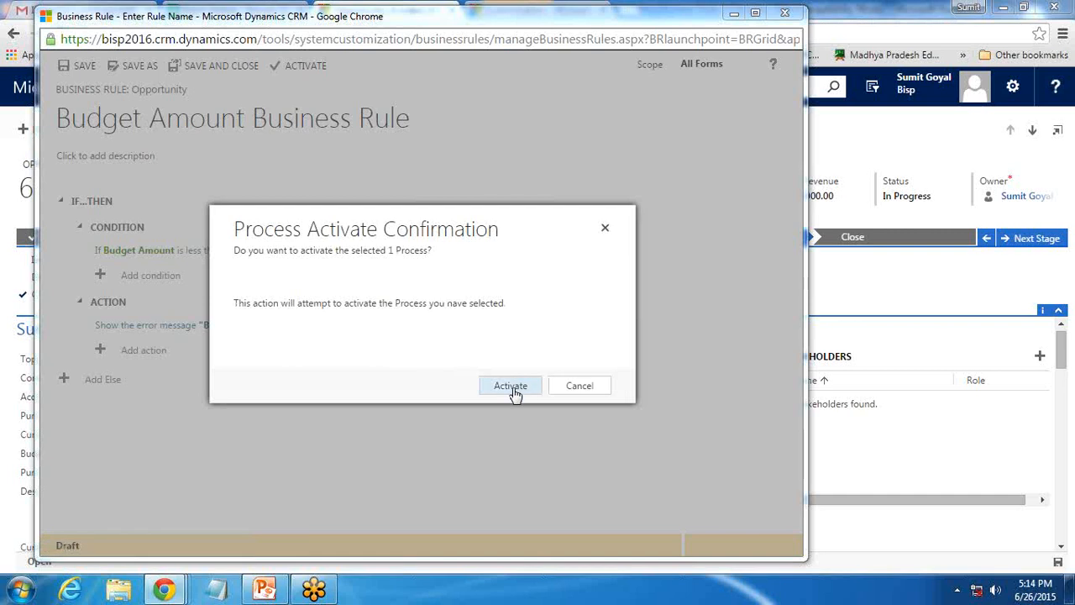
click(513, 387)
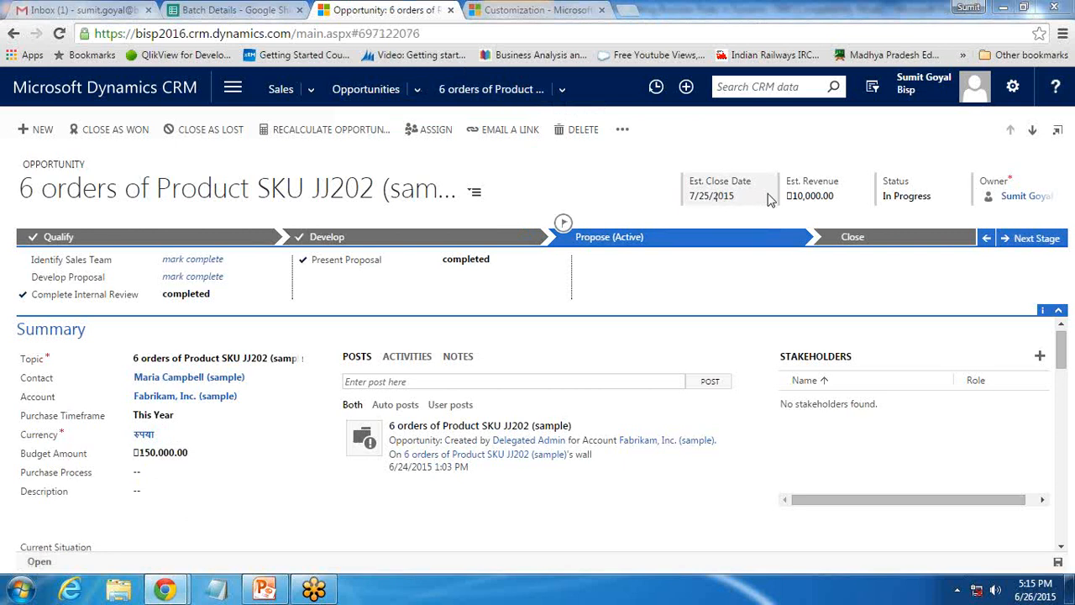
Test the rule on the open opportunity by setting Budget Amount to 5000 and inspecting the field's validation message.
click(208, 455)
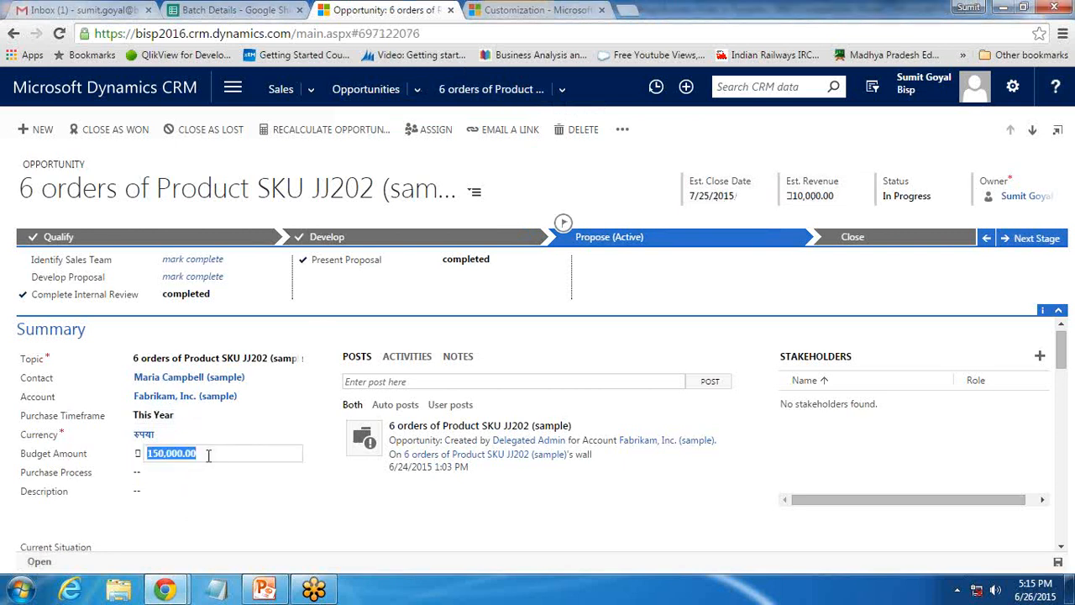
text(5000)
key(Tab)
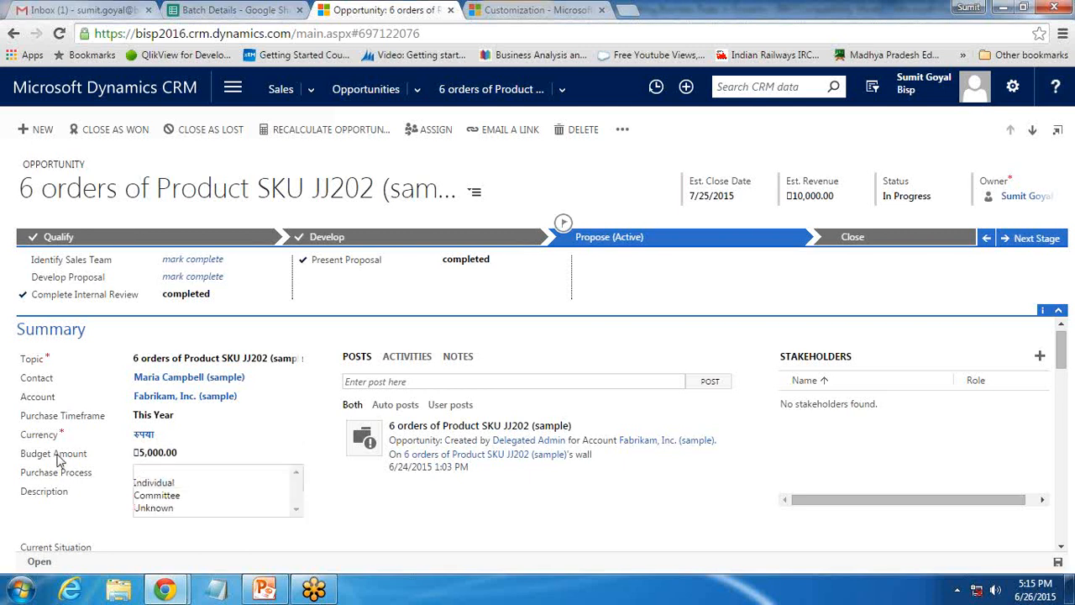
click(122, 454)
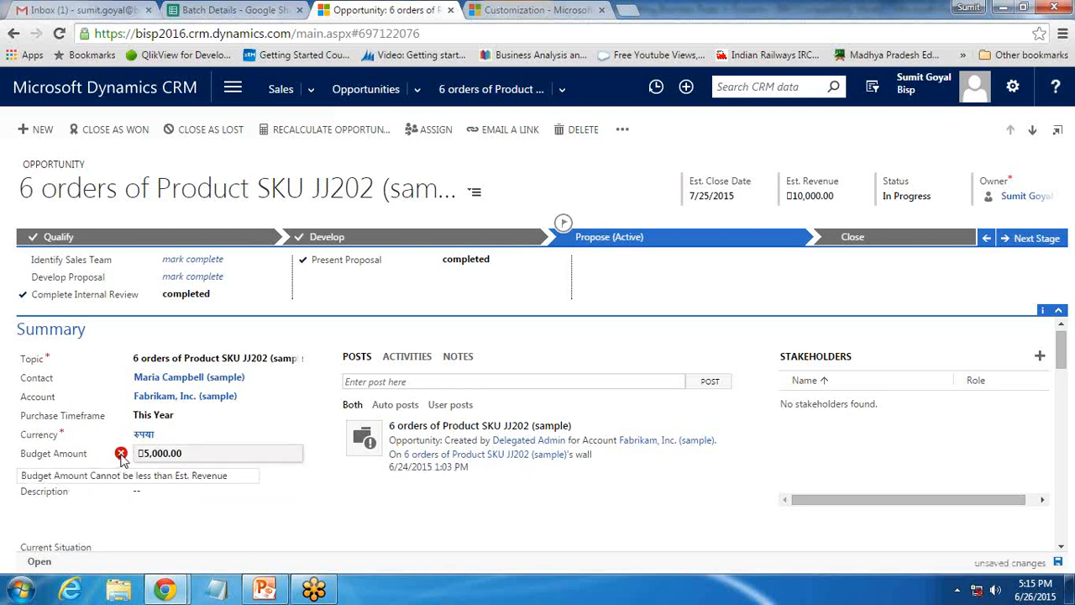
Replace the opportunity's Budget Amount with 150,000 to test a value above Est. Revenue.
click(130, 458)
text(1500)
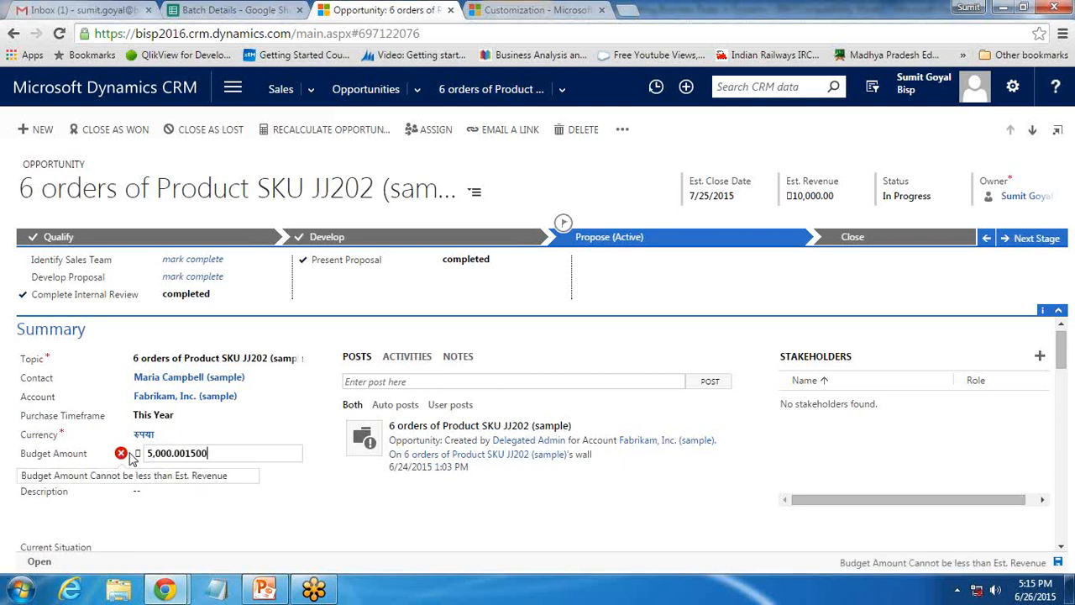
key(BackSpace)
key(BackSpace)
key(BackSpace)
key(BackSpace)
key(BackSpace)
key(BackSpace)
key(BackSpace)
key(BackSpace)
key(BackSpace)
key(BackSpace)
key(BackSpace)
text(150,000)
key(Tab)
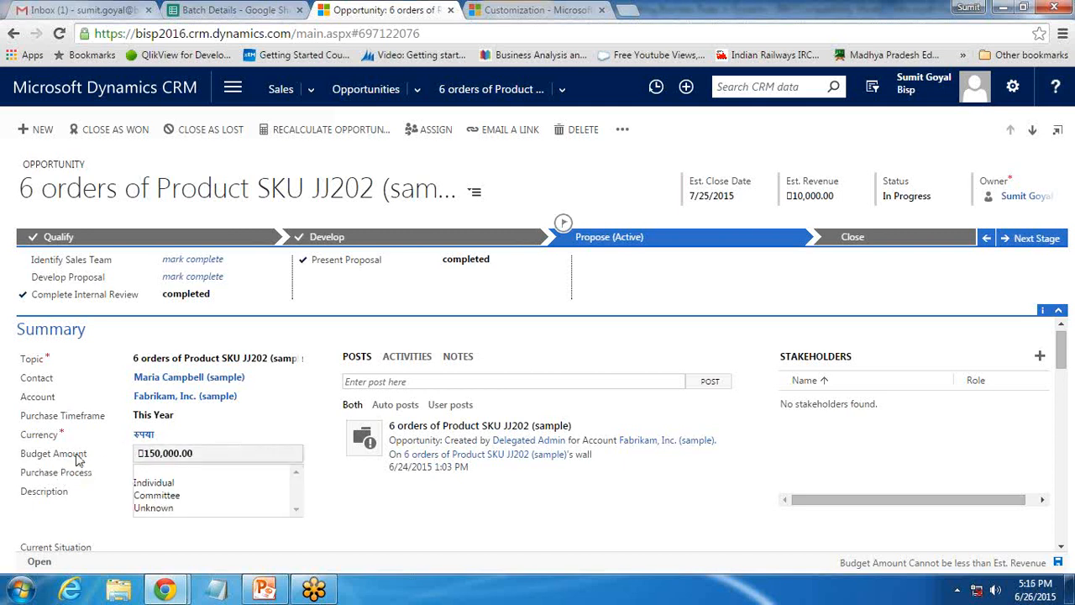